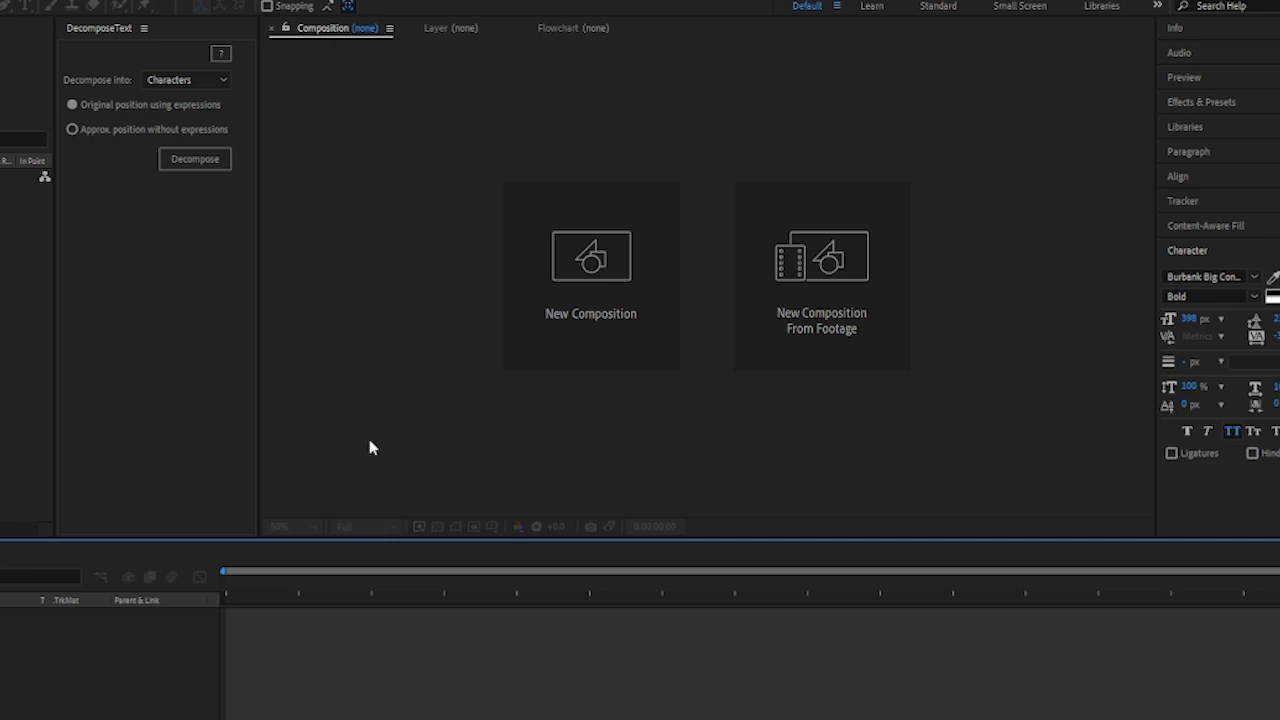
# Create a new 1920 × 1080 composition named "glossytext" at 24 frames per second
pyautogui.click(623, 349)
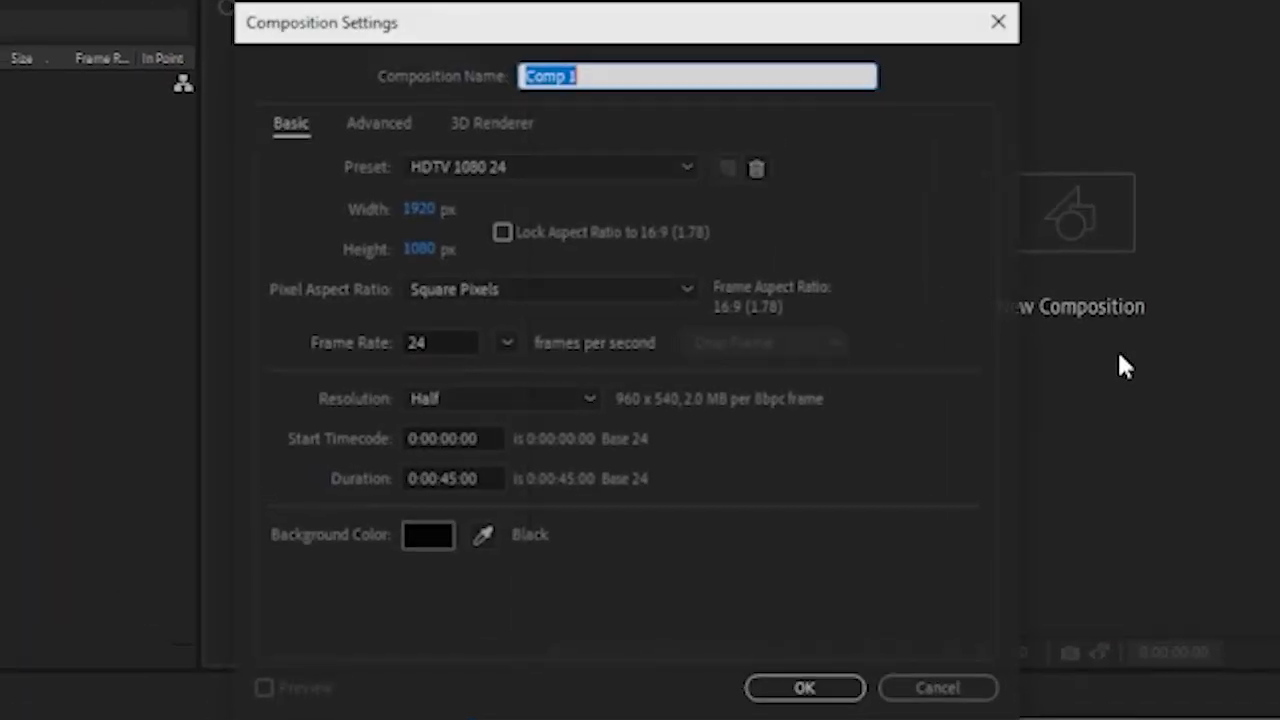
pyautogui.click(368, 209)
pyautogui.click(605, 75)
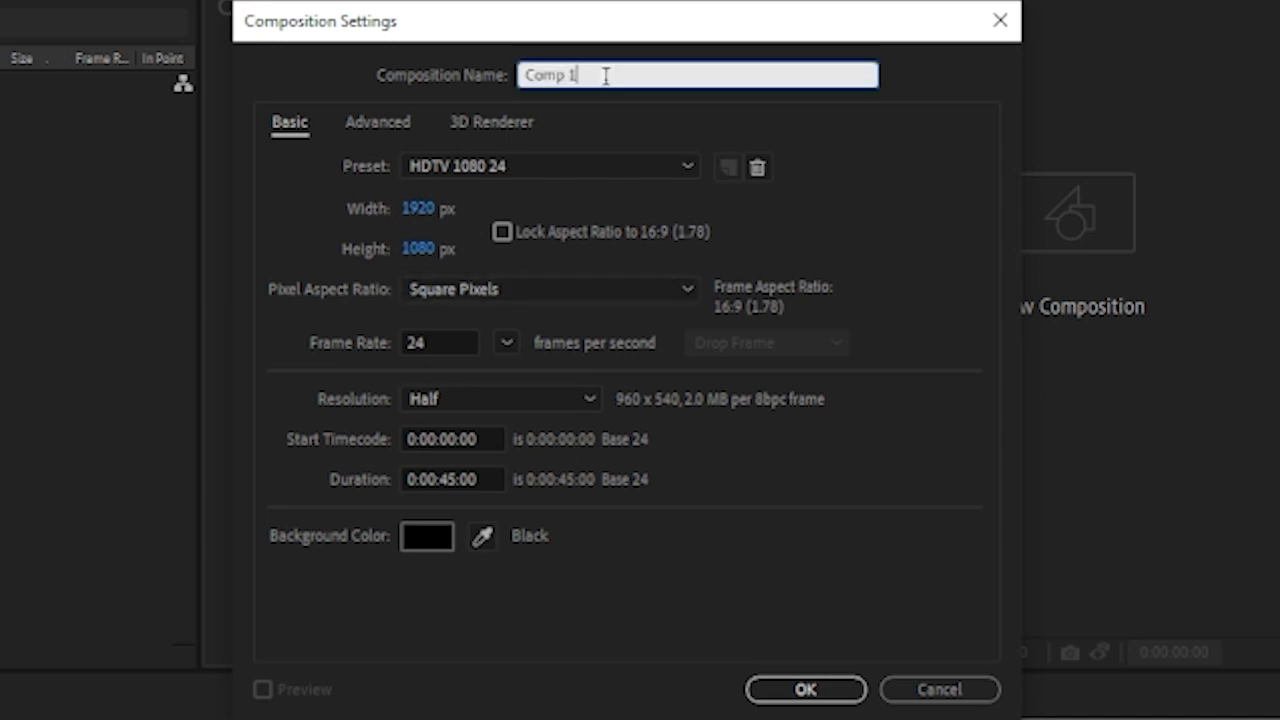
pyautogui.write('glossytext')
pyautogui.press('Return')
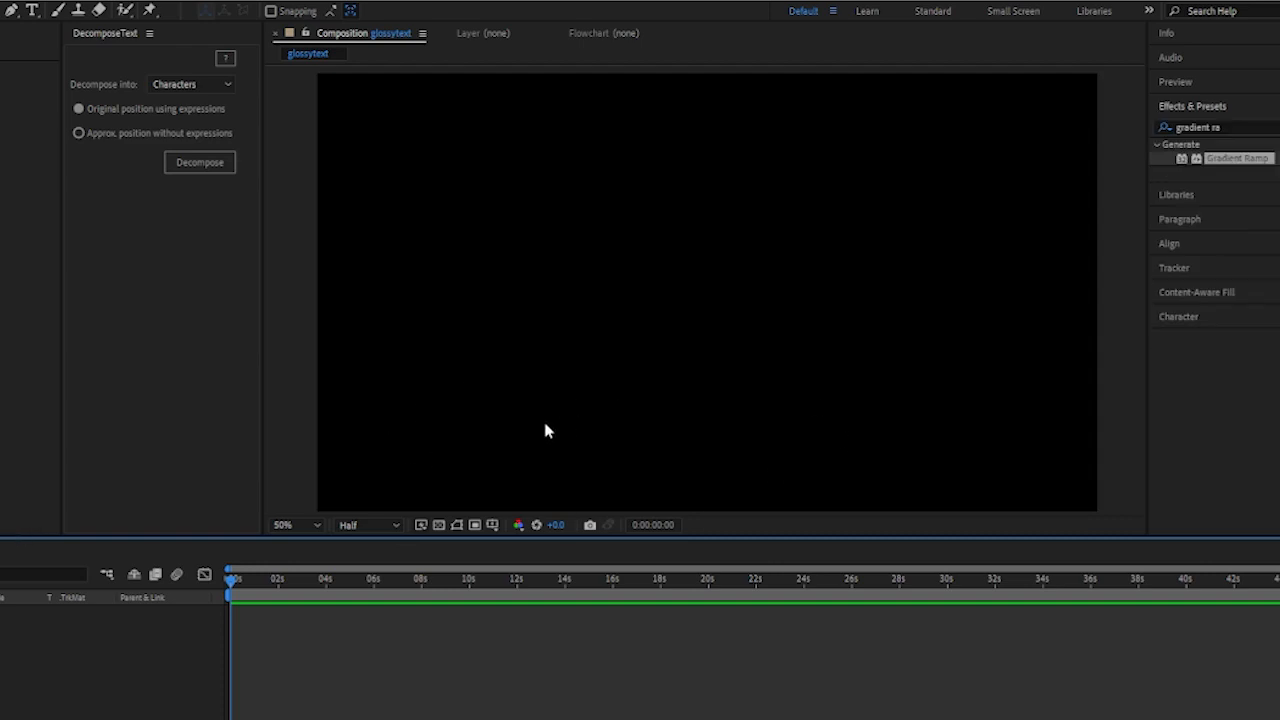
# Start a horizontal text layer in the glossytext composition
pyautogui.click(30, 18)
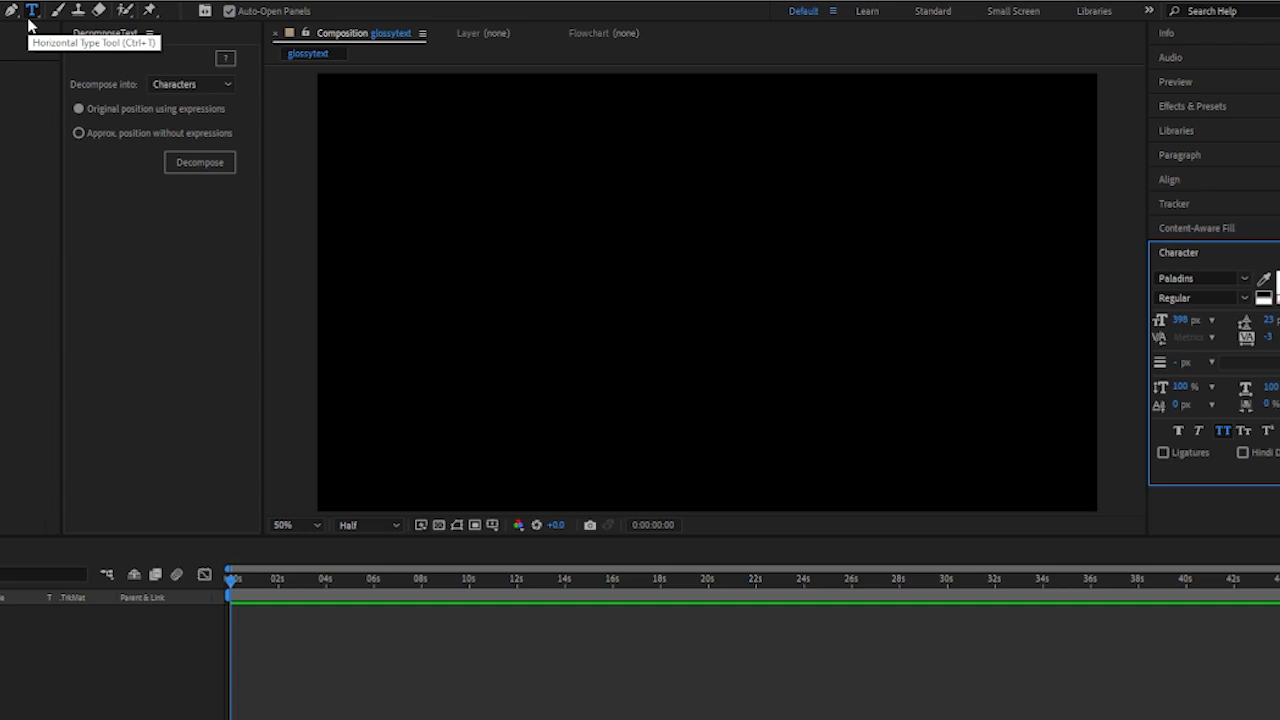
pyautogui.click(563, 300)
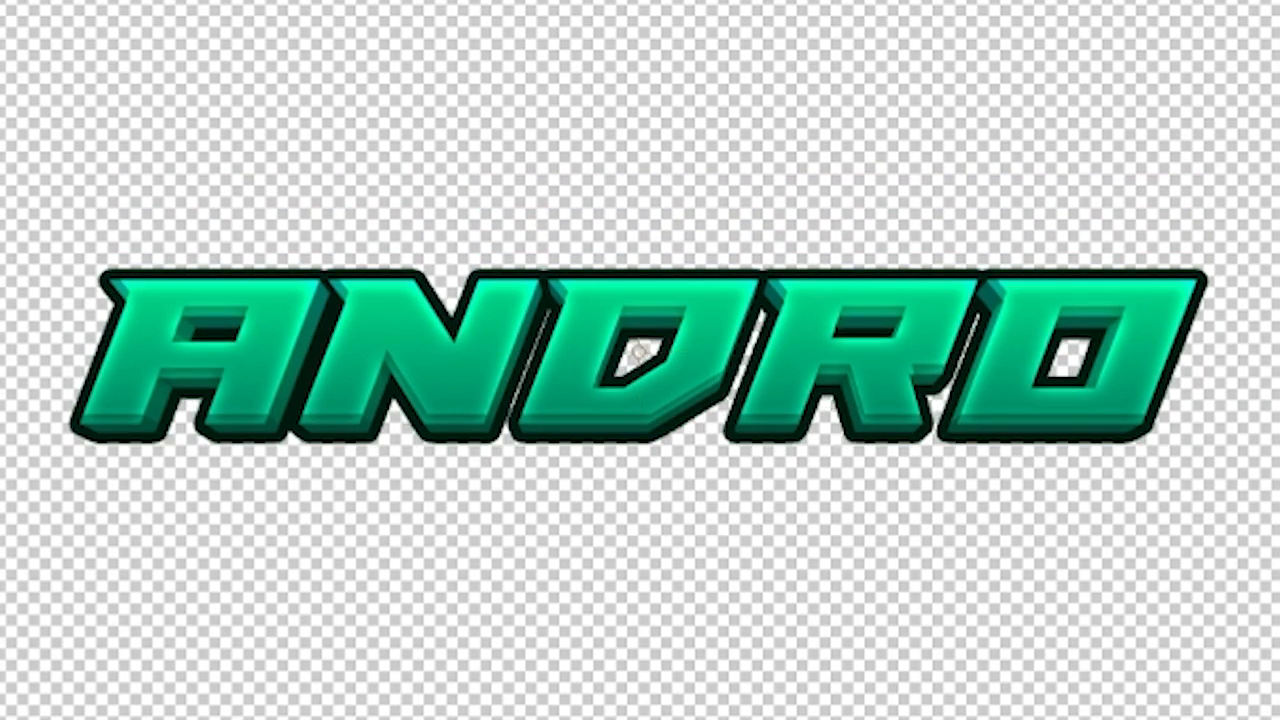
pyautogui.rightClick(2, 480)
pyautogui.moveTo(3, 490)
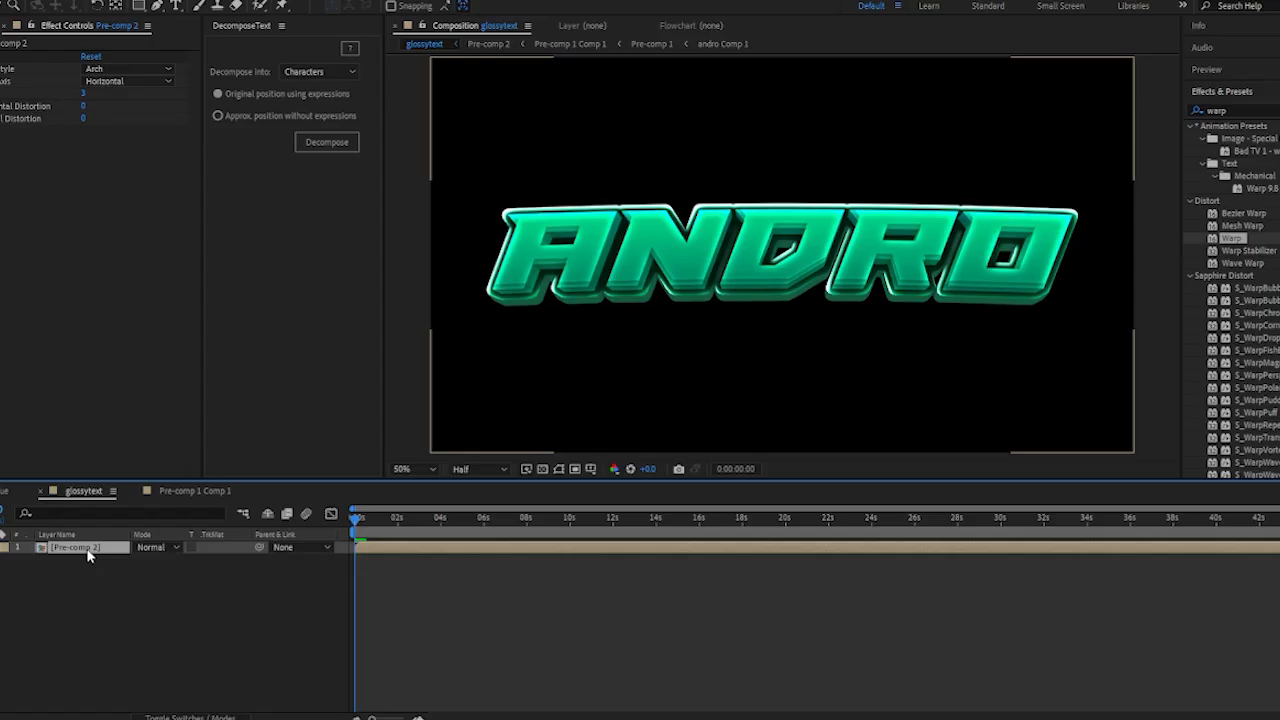
# Duplicate the Pre-comp 2 layer in the glossytext composition
pyautogui.scroll(-3, 556, 292)
pyautogui.scroll(1, 586, 305)
pyautogui.click(412, 469)
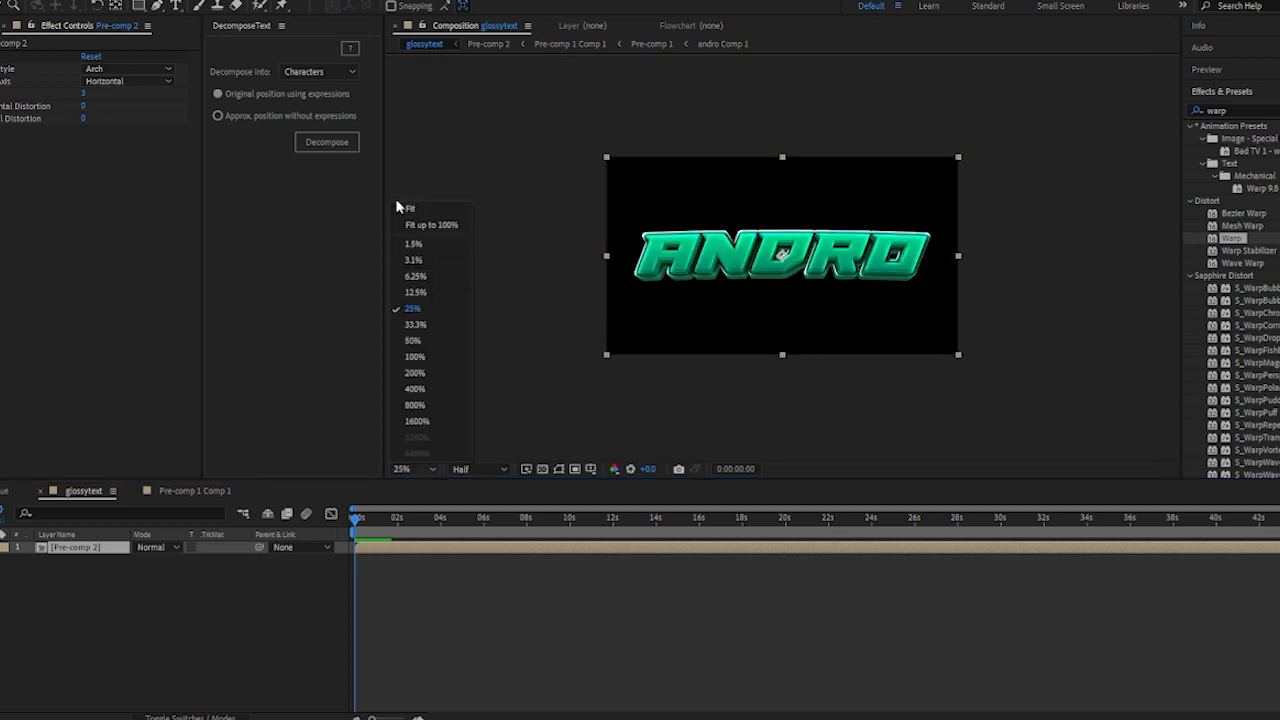
pyautogui.click(405, 207)
pyautogui.click(161, 602)
pyautogui.click(90, 547)
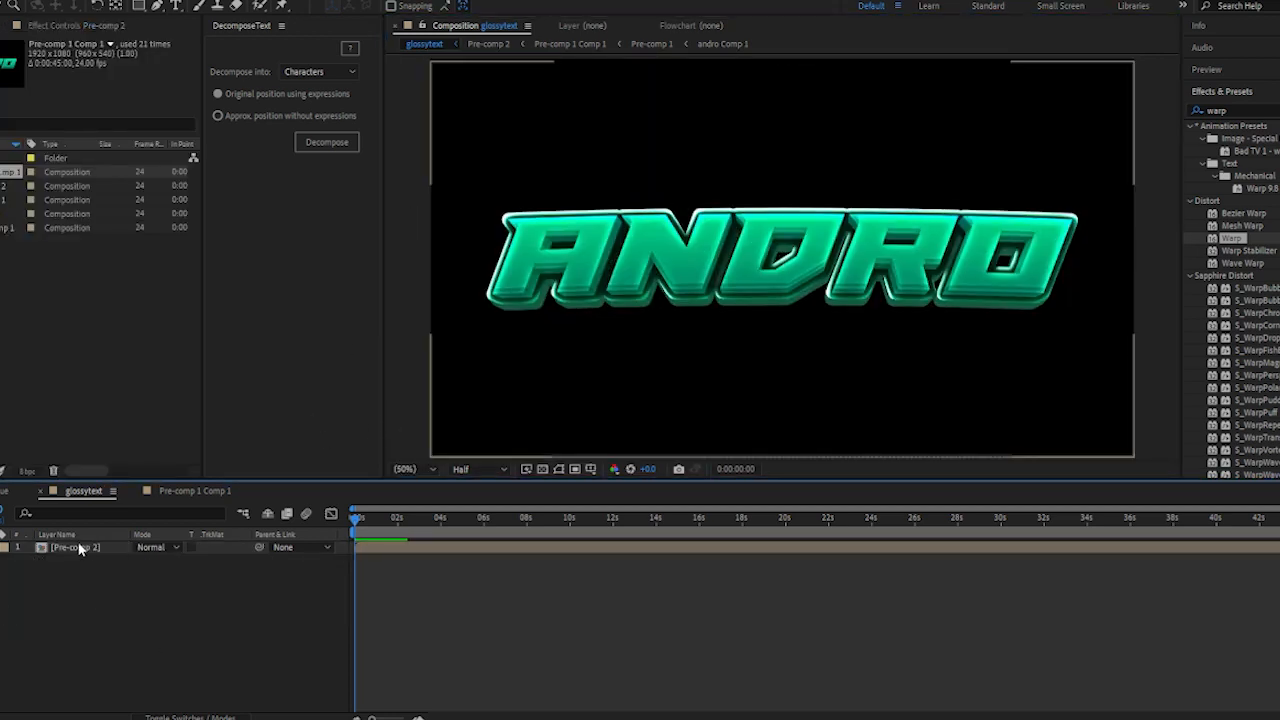
pyautogui.click(80, 548)
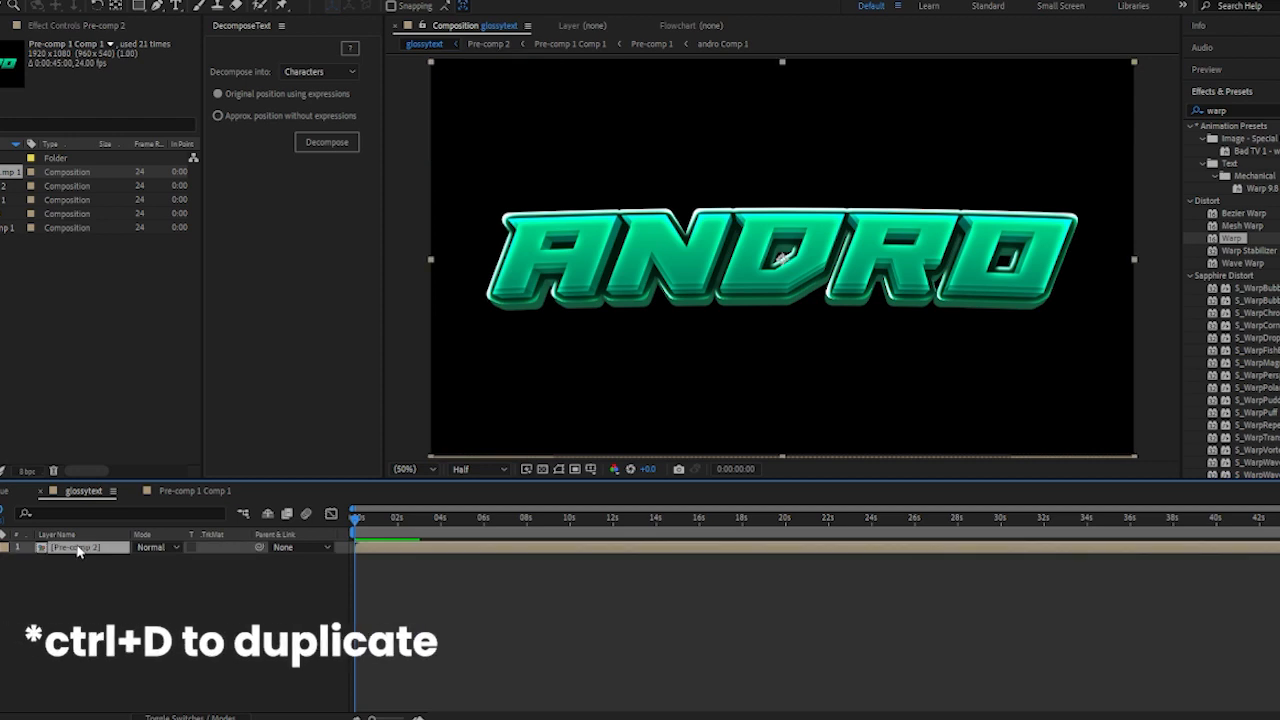
pyautogui.hotkey('ctrl', 'd')
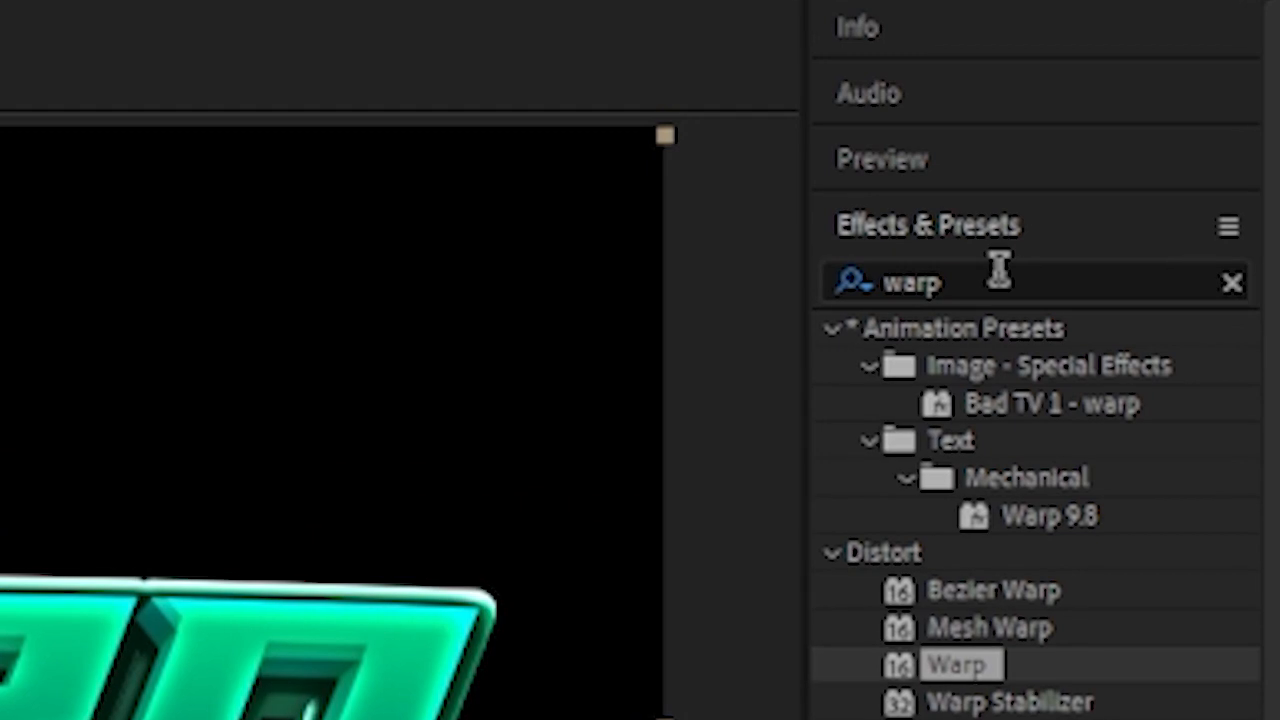
# Find the Displacement Map effect and apply it to the duplicated Pre-comp 2 layer
pyautogui.click(982, 268)
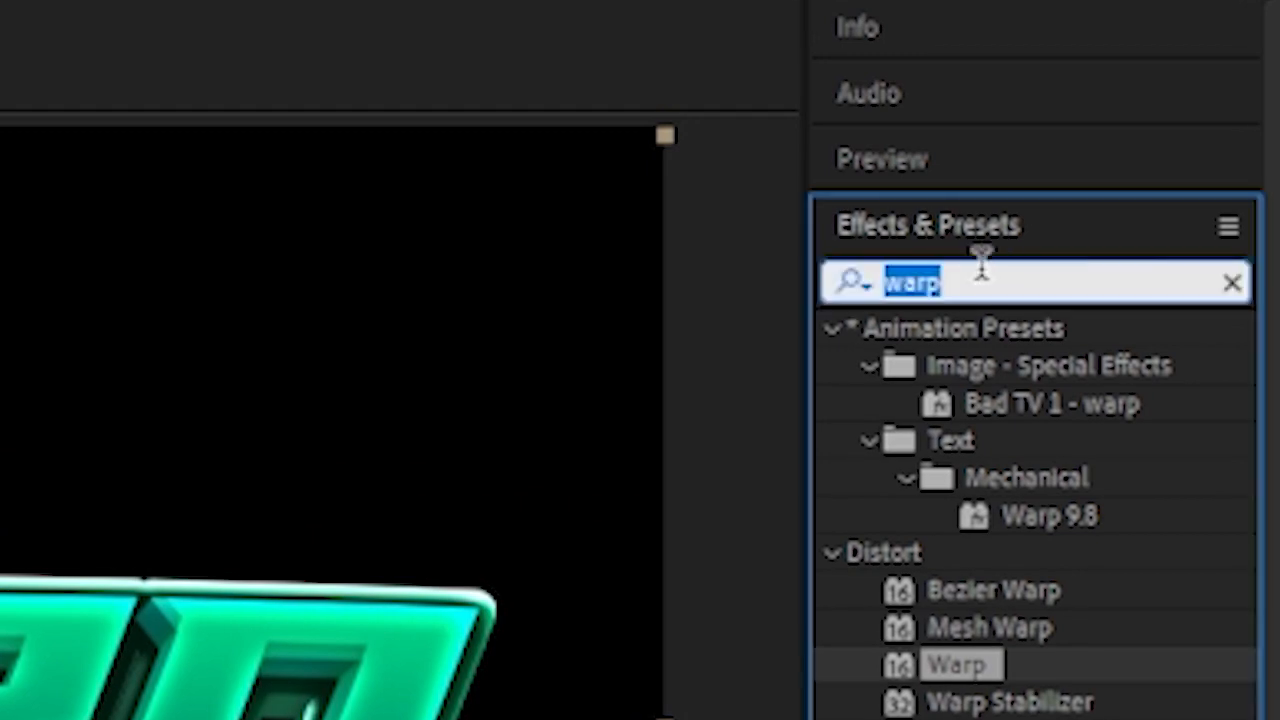
pyautogui.write('displa')
pyautogui.doubleClick(1030, 515)
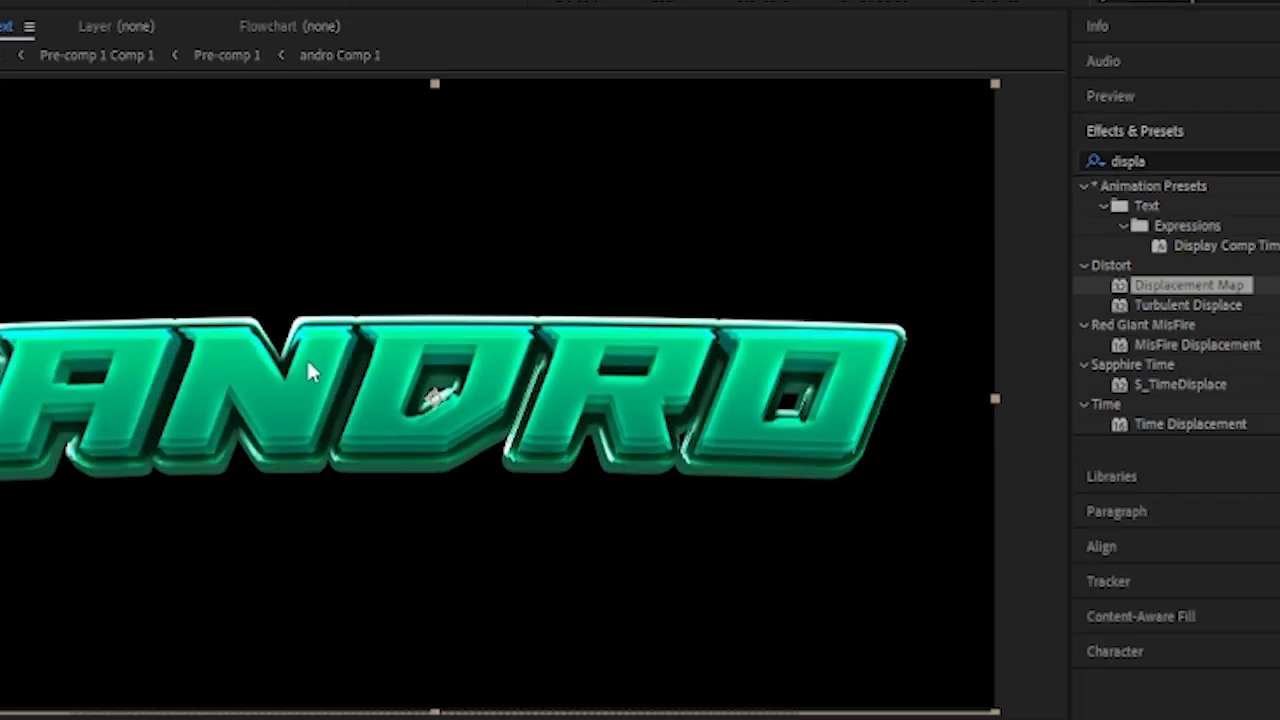
# Set the Displacement Map's maximum horizontal displacement to 99 and its maximum vertical displacement to 135
pyautogui.scroll(1, 309, 371)
pyautogui.moveTo(867, 303); pyautogui.dragTo(762, 288)
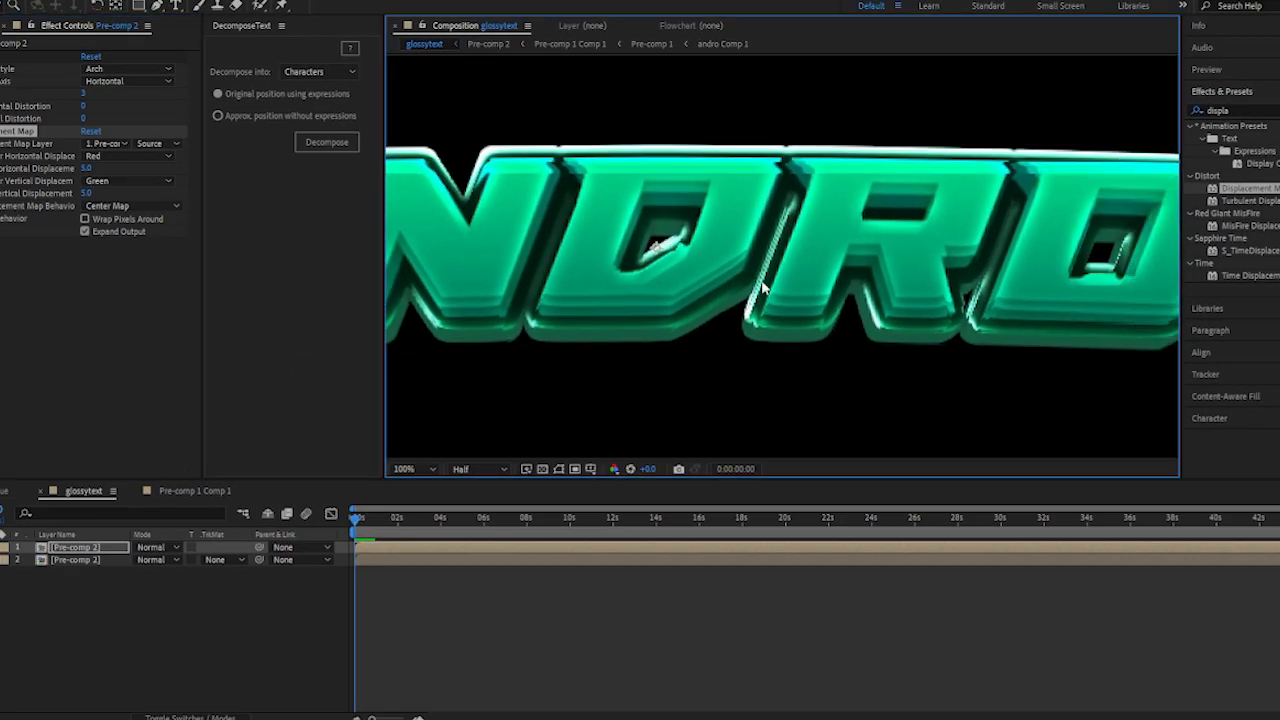
pyautogui.scroll(-1, 771, 278)
pyautogui.moveTo(650, 267); pyautogui.dragTo(744, 284)
pyautogui.moveTo(87, 169); pyautogui.dragTo(232, 170)
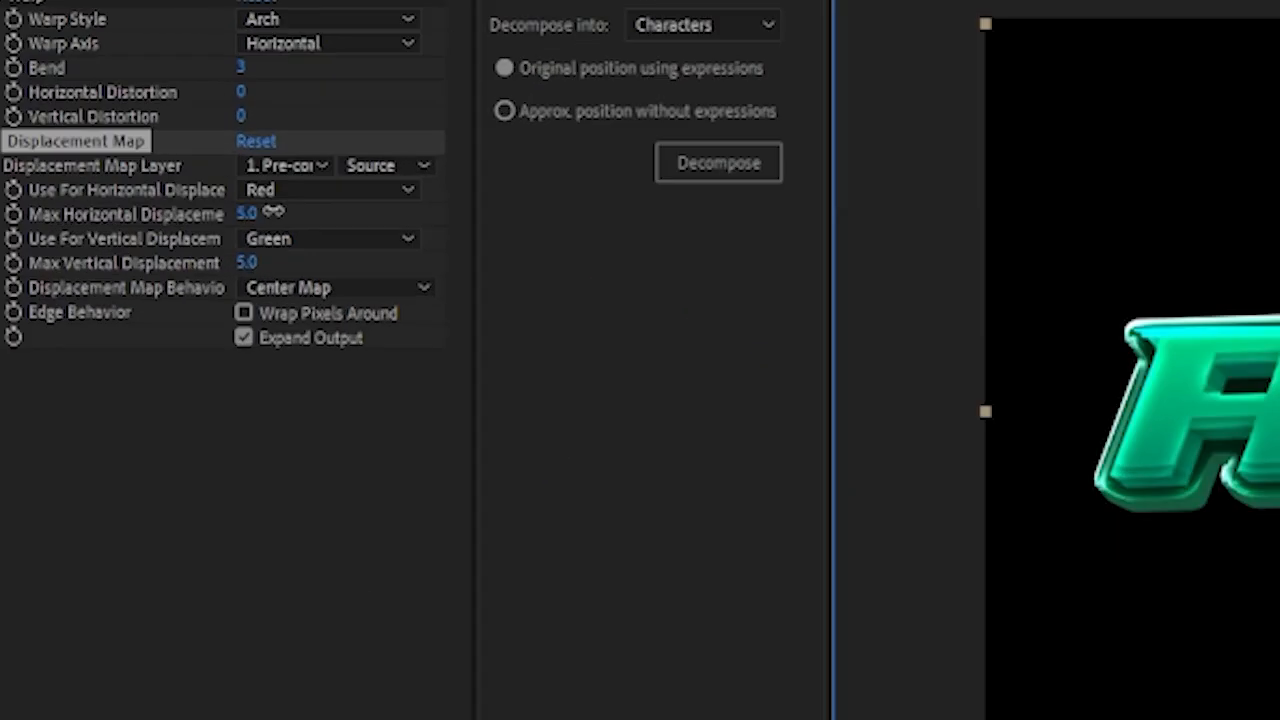
pyautogui.moveTo(1143, 314); pyautogui.dragTo(685, 289)
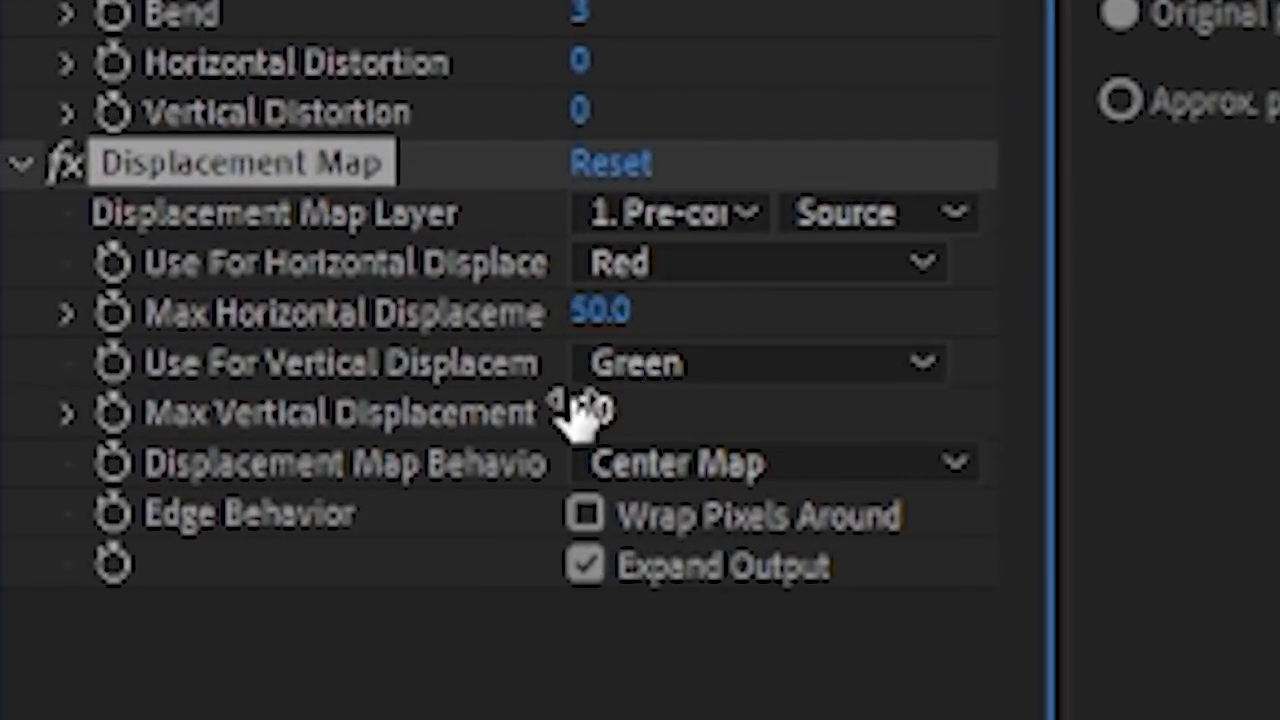
pyautogui.moveTo(568, 402); pyautogui.dragTo(866, 316)
pyautogui.moveTo(600, 311); pyautogui.dragTo(789, 306)
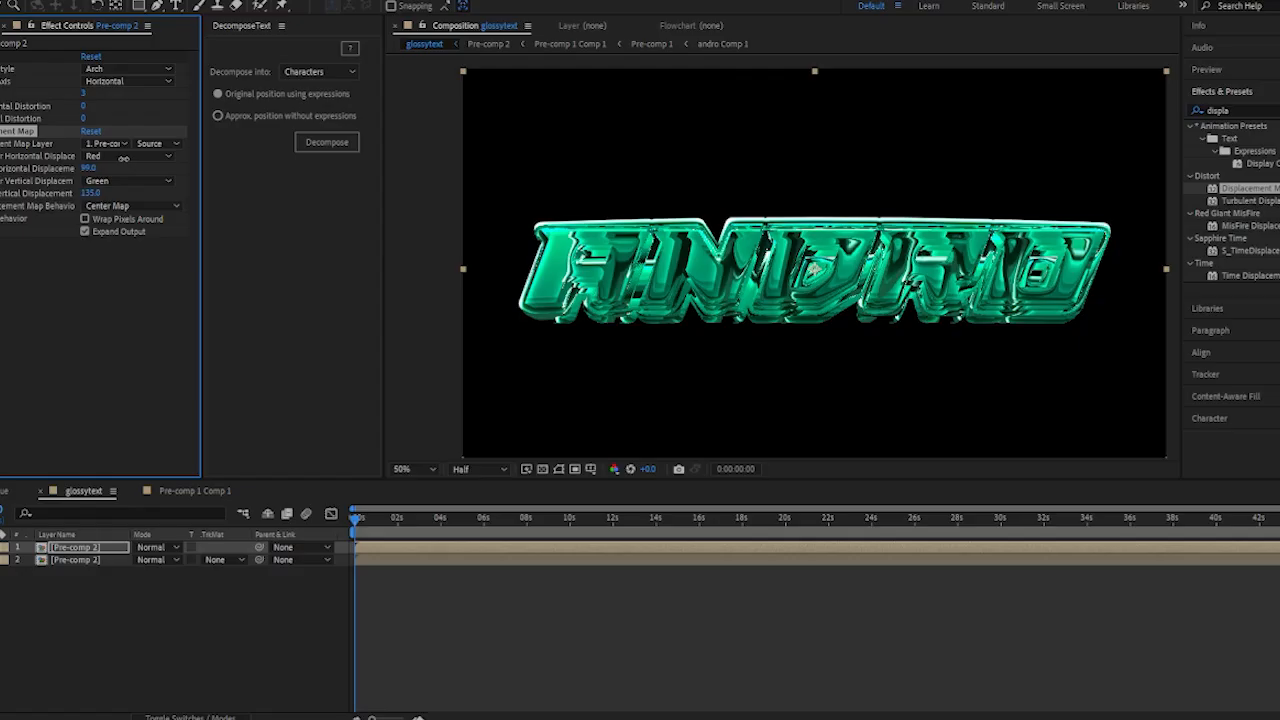
# Reduce the maximum horizontal displacement to 50 and use Luminance as the horizontal displacement channel
pyautogui.moveTo(92, 157); pyautogui.dragTo(86, 157)
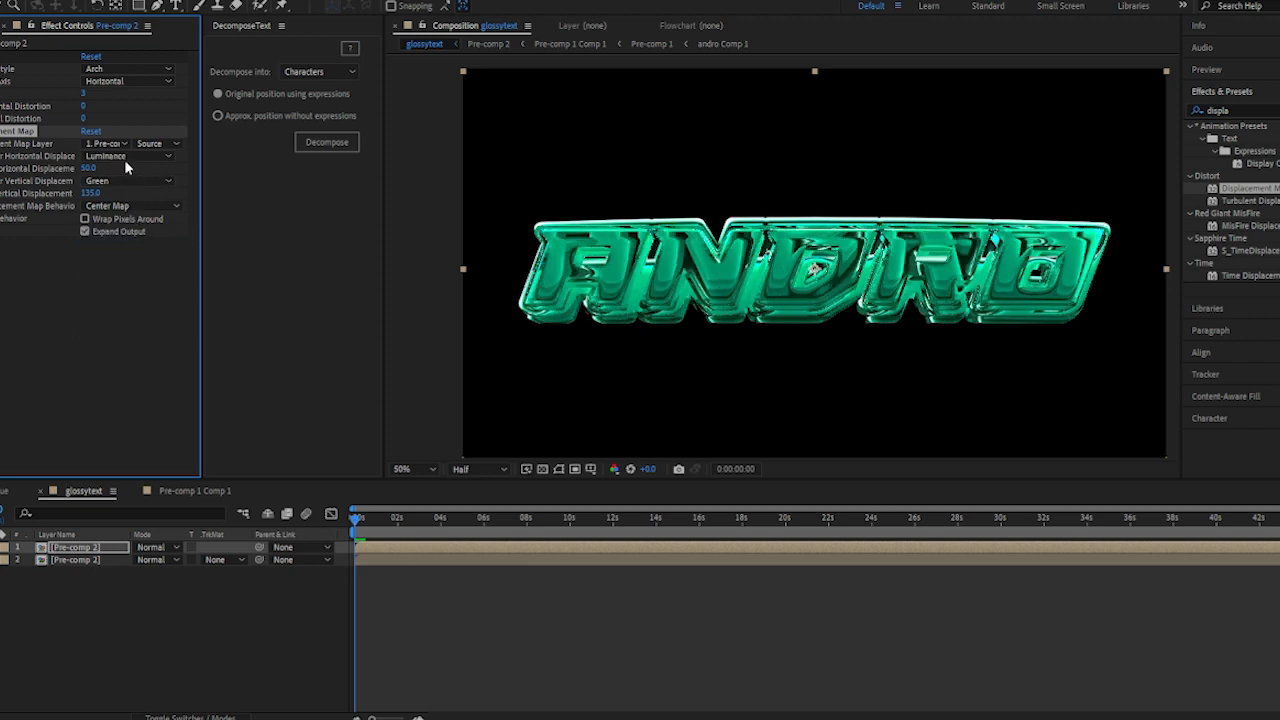
pyautogui.click(116, 157)
pyautogui.click(115, 220)
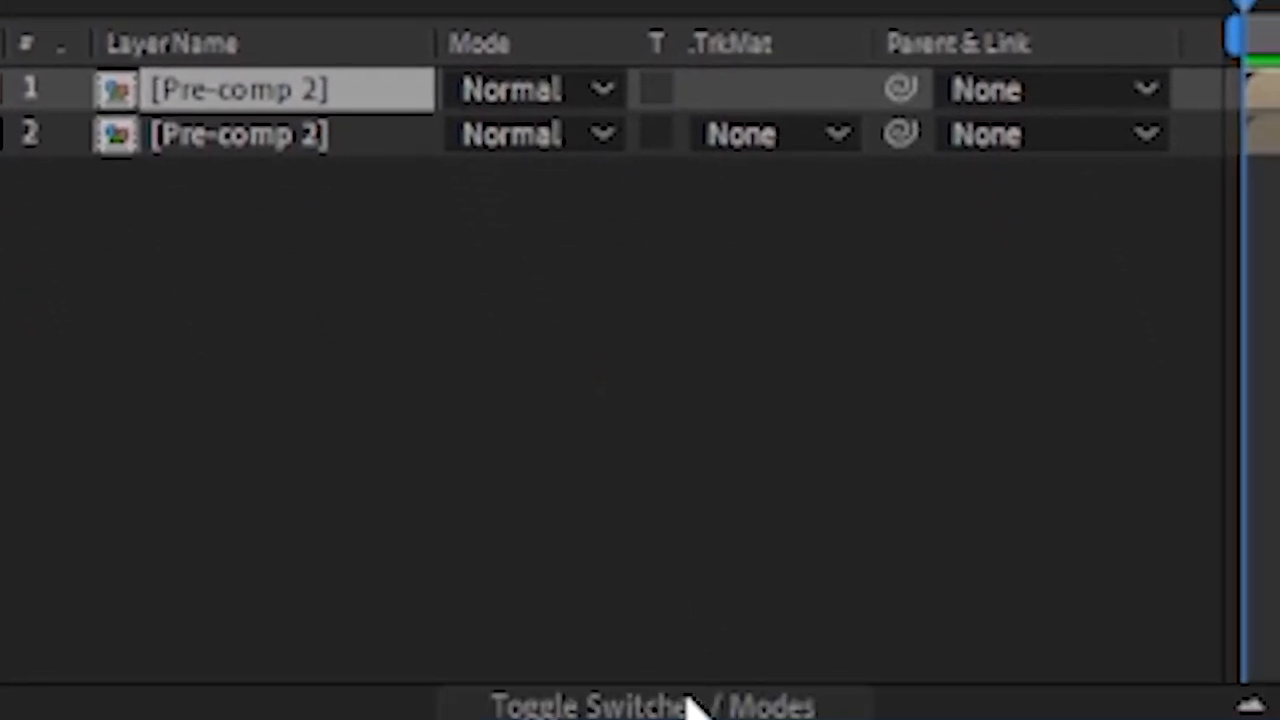
# Set the blending mode of the displaced Pre-comp 2 layer to Soft Light
pyautogui.click(689, 701)
pyautogui.click(689, 701)
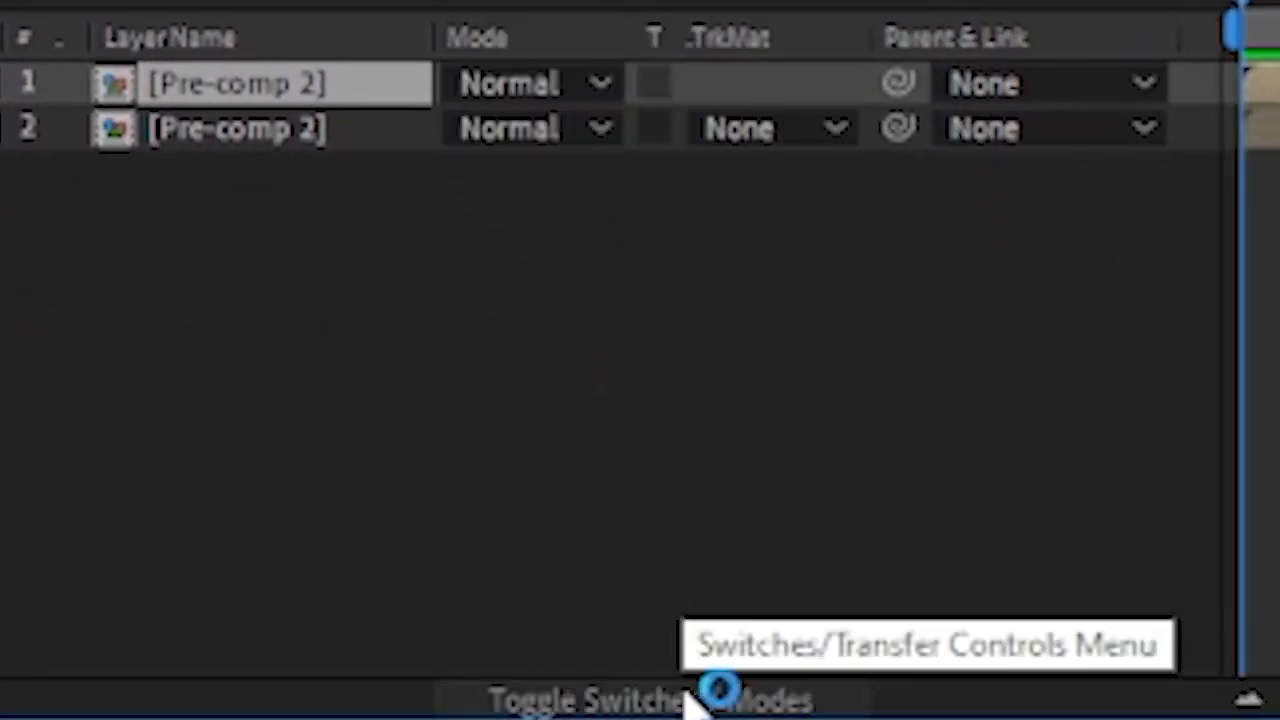
pyautogui.click(515, 84)
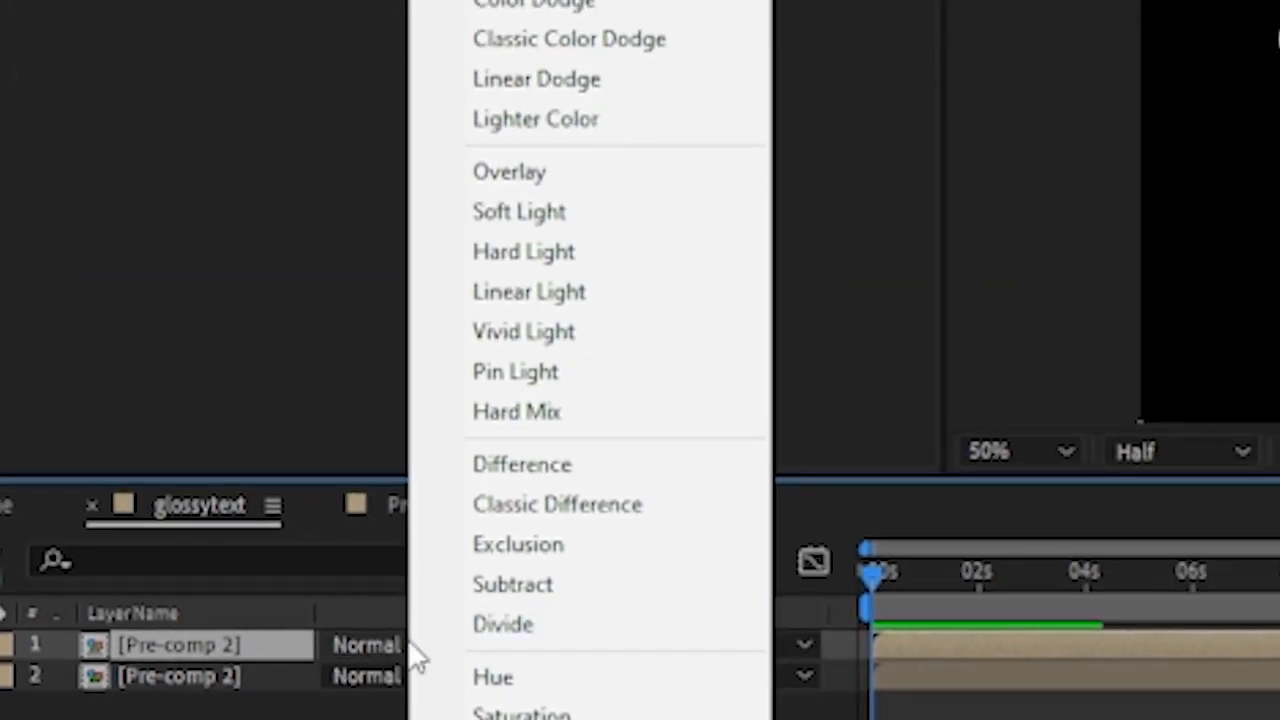
pyautogui.click(546, 215)
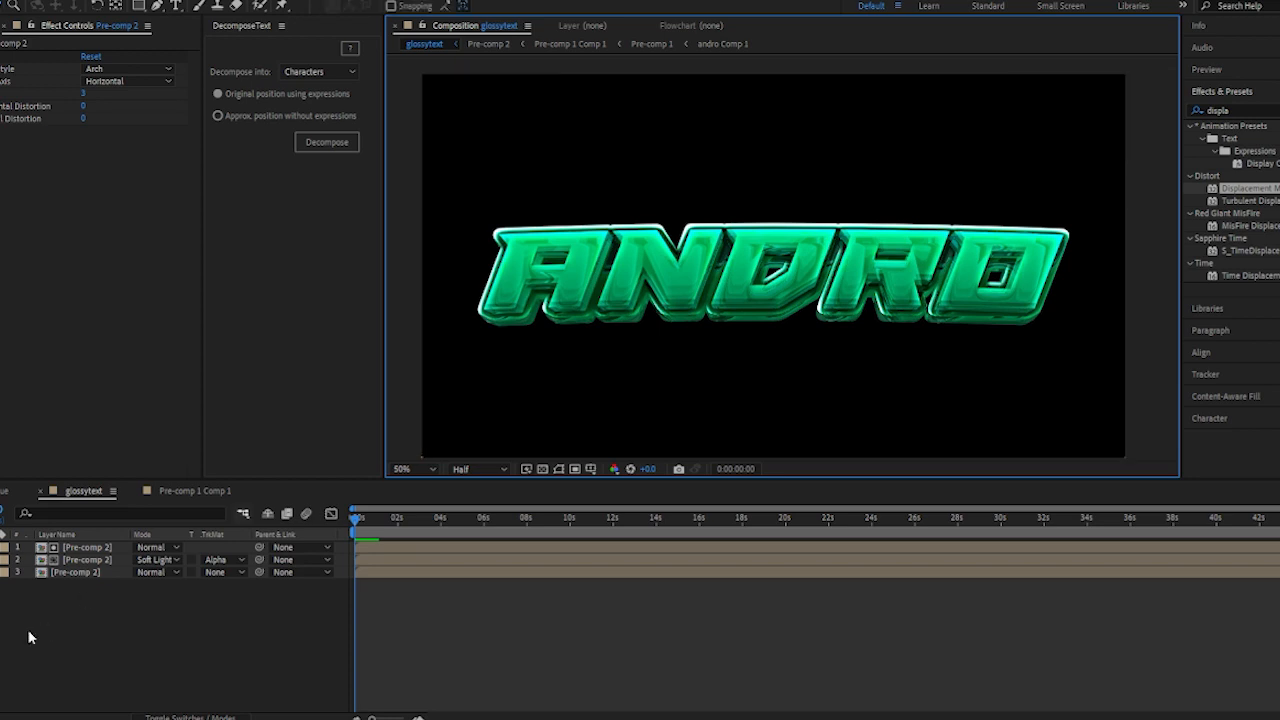
# Try 98 horizontal and 324 vertical maximum displacement on the Soft Light layer, with its opacity at 72%
pyautogui.click(82, 560)
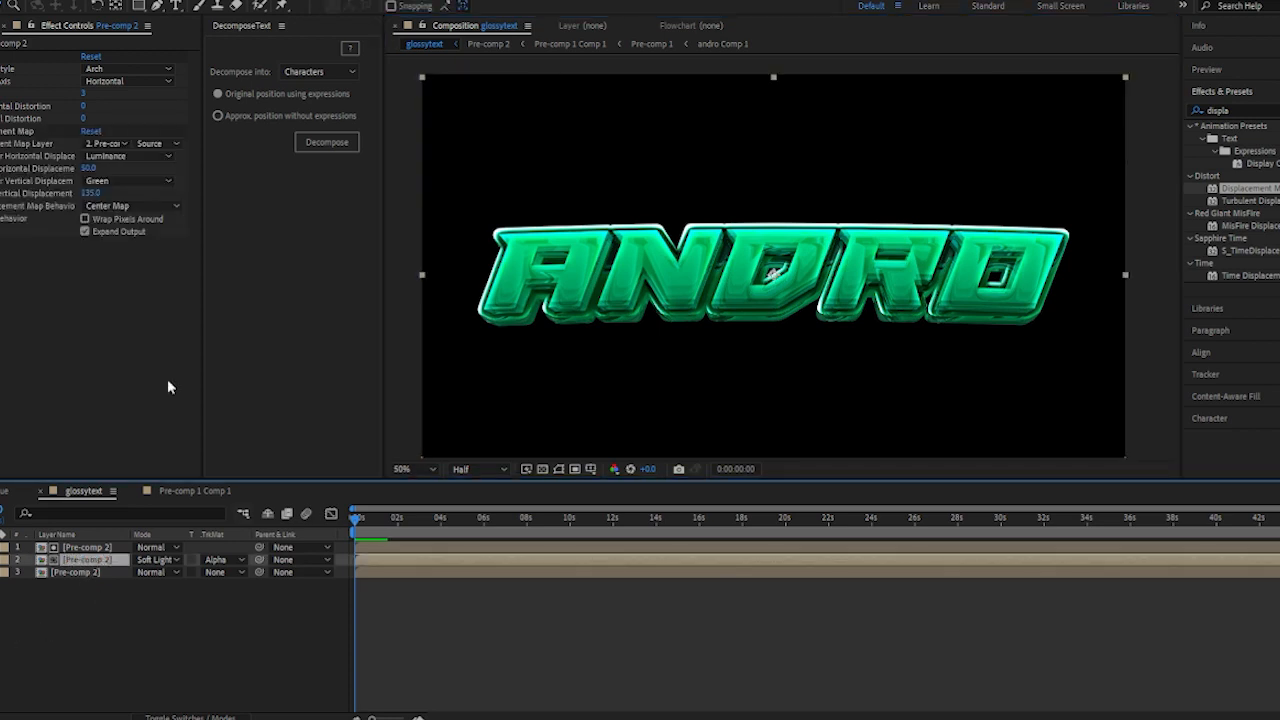
pyautogui.moveTo(88, 167); pyautogui.dragTo(295, 182)
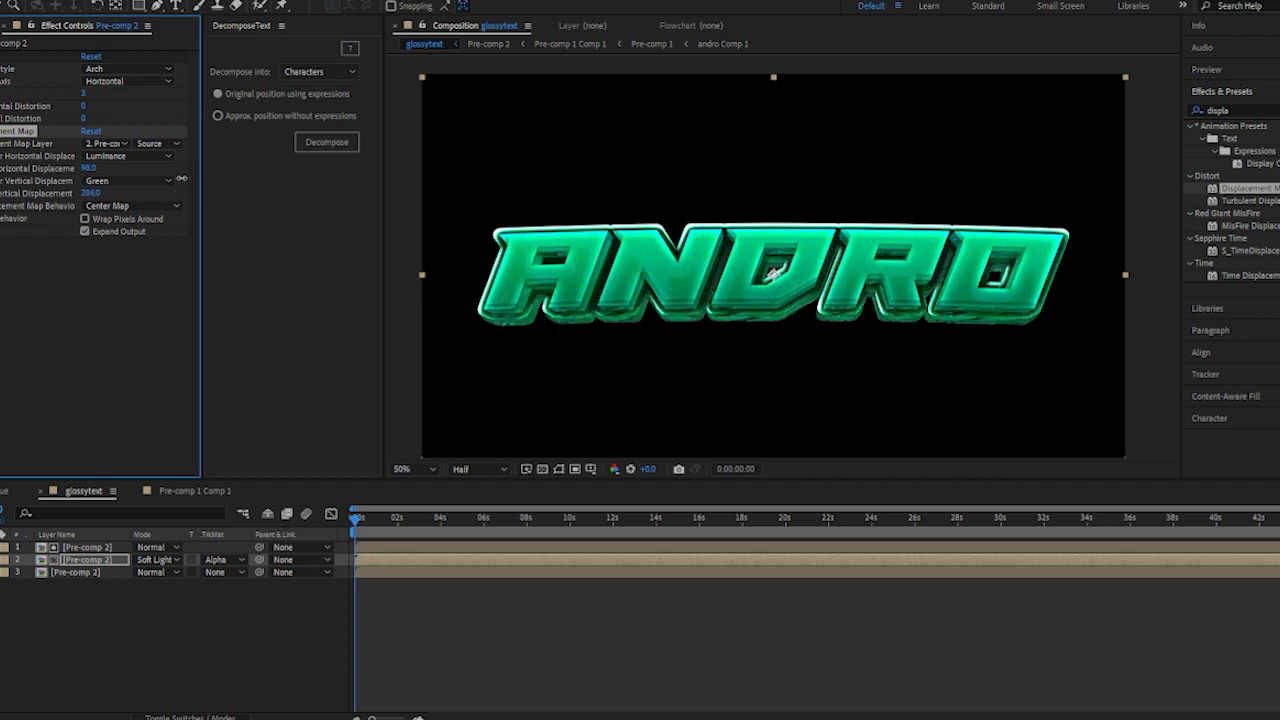
pyautogui.moveTo(181, 178); pyautogui.dragTo(212, 178)
pyautogui.press('t')
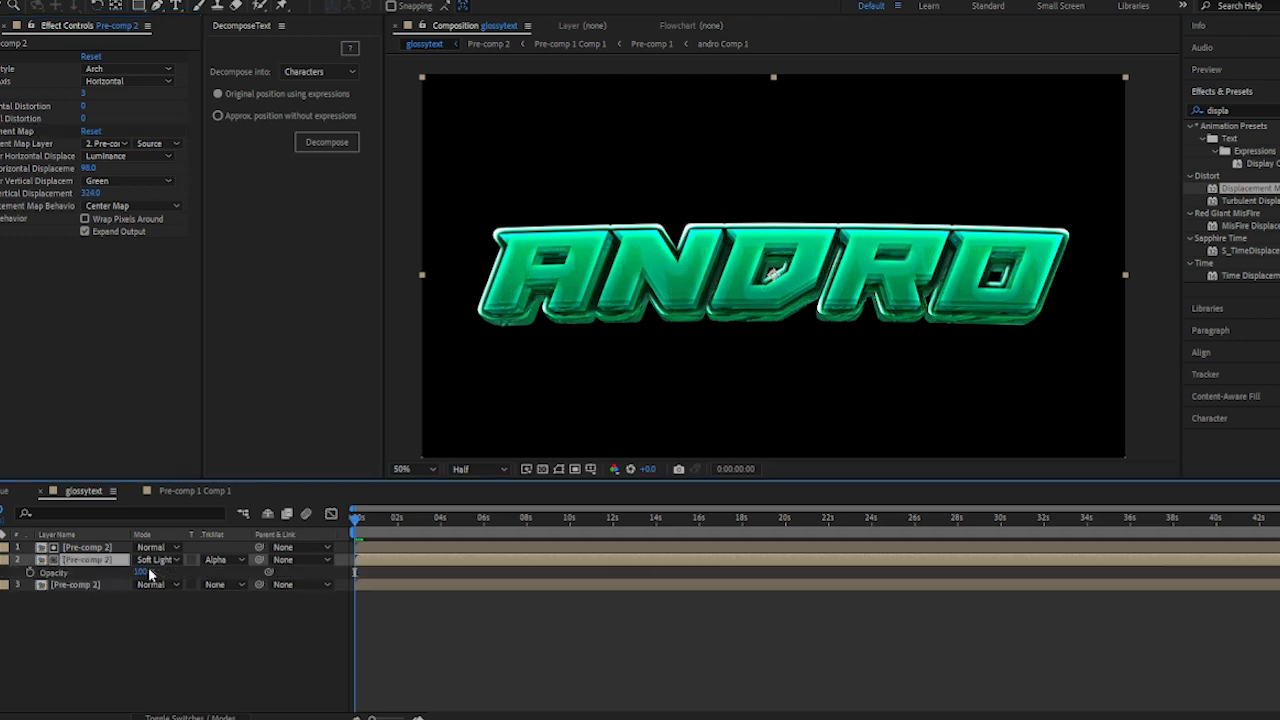
pyautogui.moveTo(118, 575); pyautogui.dragTo(113, 580)
# Try a Fill effect in white (FFFFFF) on the Soft Light layer
pyautogui.click(1249, 115)
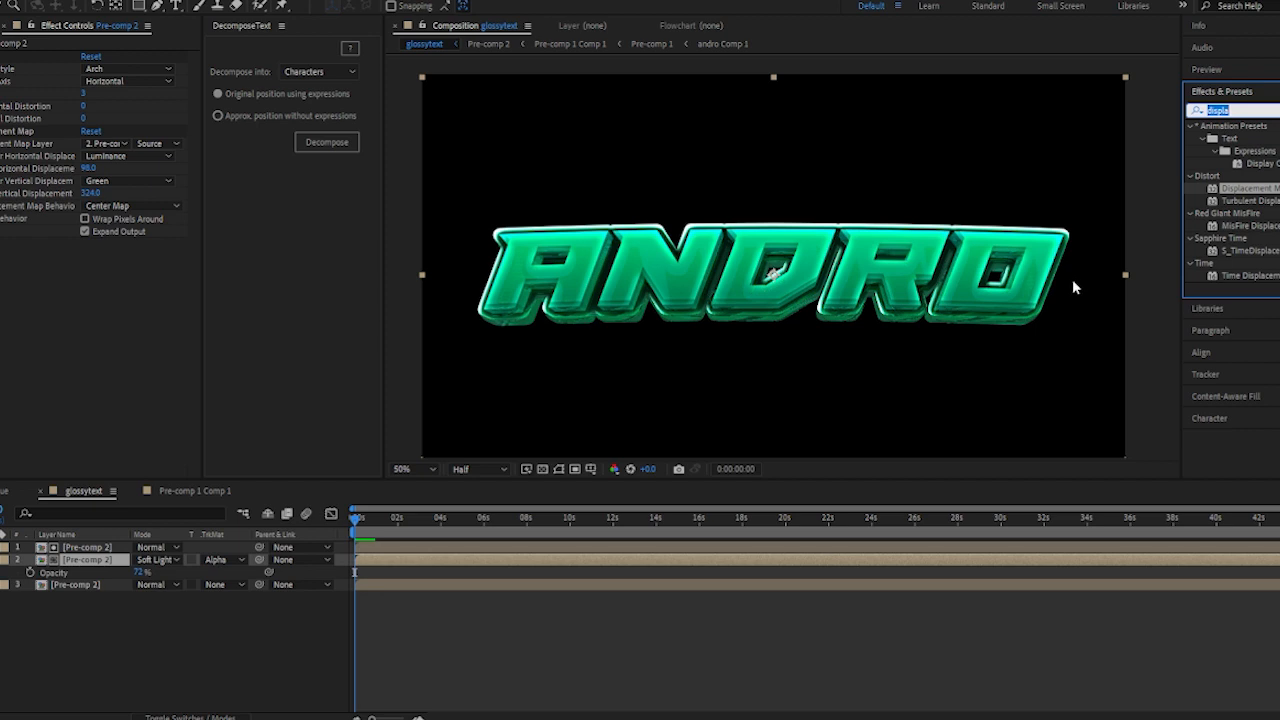
pyautogui.write('fill')
pyautogui.click(1250, 191)
pyautogui.doubleClick(1240, 202)
pyautogui.click(89, 281)
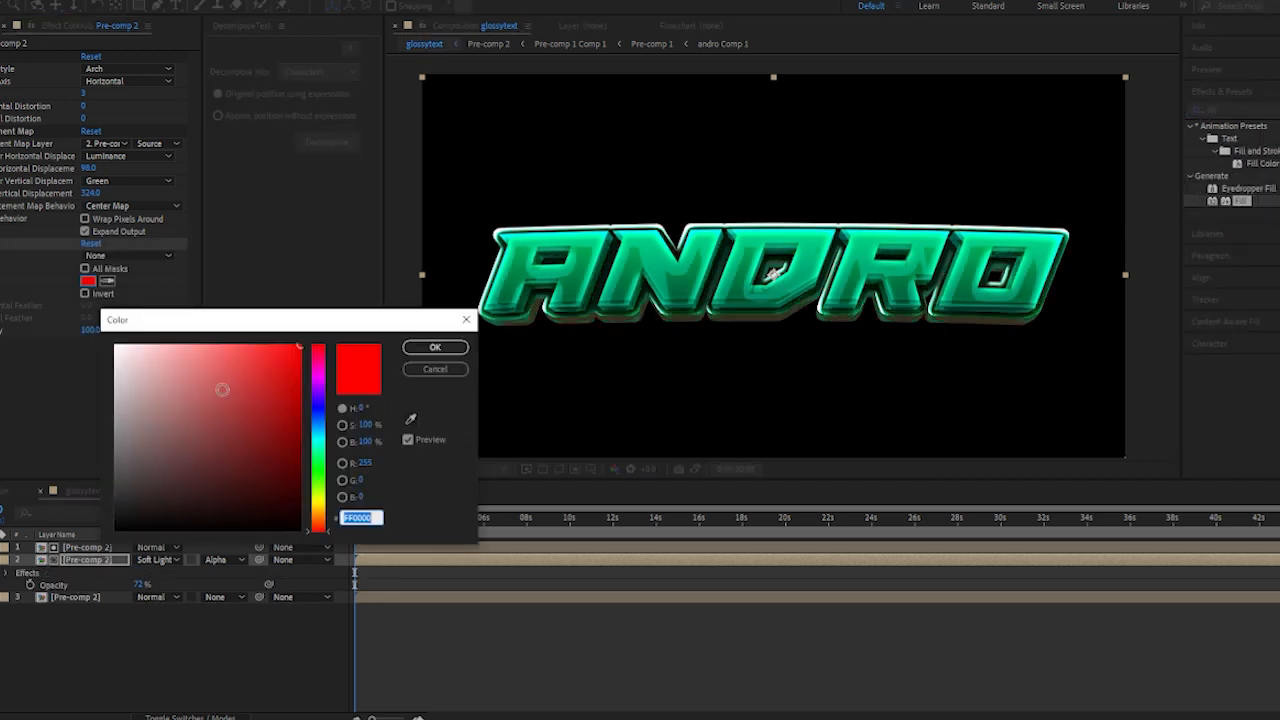
pyautogui.write('FFFFFF')
pyautogui.press('Tab')
pyautogui.click(435, 347)
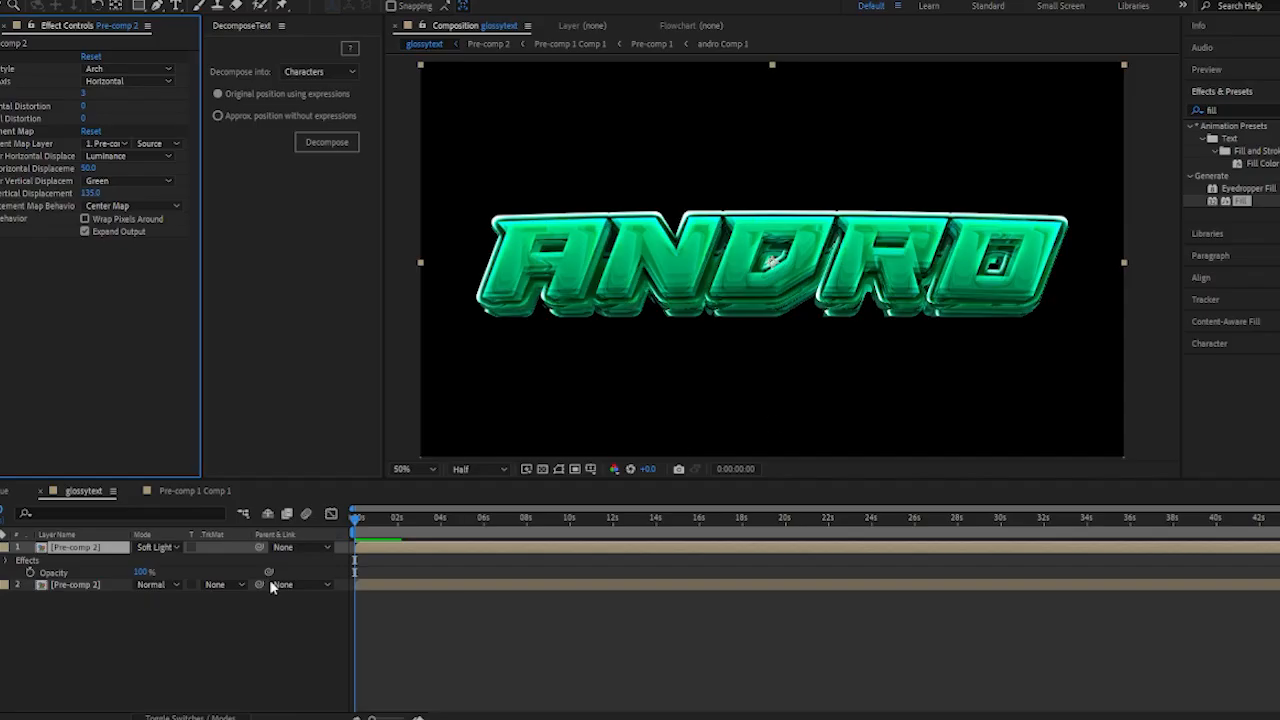
# Duplicate the undistorted Pre-comp 2 layer and move the copy above the Soft Light layer
pyautogui.click(252, 640)
pyautogui.scroll(-2, 741, 340)
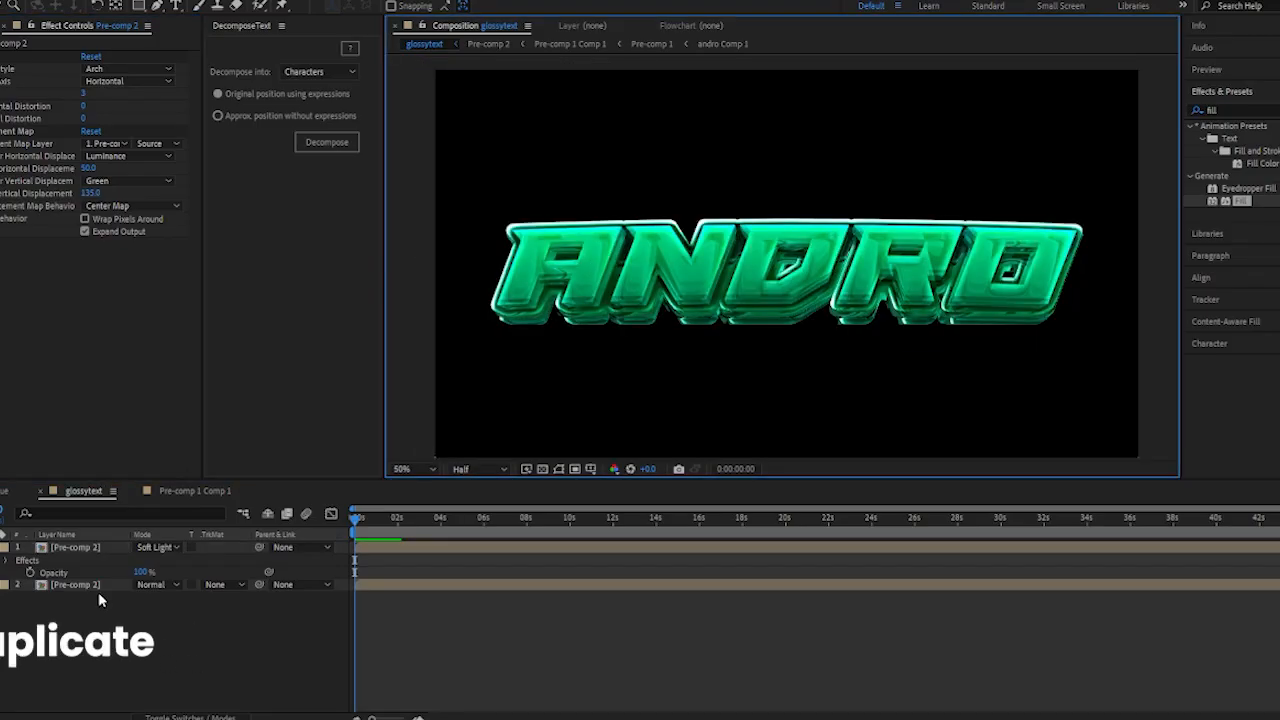
pyautogui.click(92, 587)
pyautogui.hotkey('ctrl', 'd')
pyautogui.moveTo(94, 587); pyautogui.dragTo(106, 542)
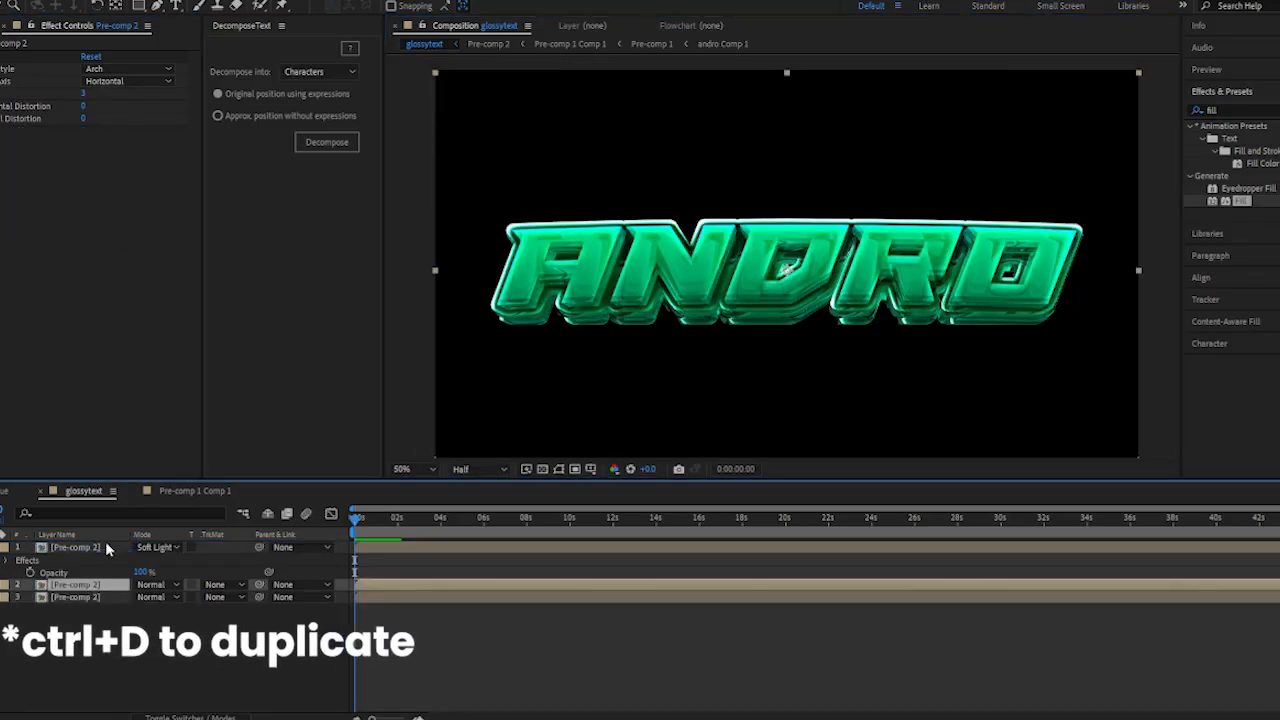
# Apply an Alpha Matte to the Soft Light layer, using the Pre-comp 2 copy above it
pyautogui.click(215, 559)
pyautogui.click(85, 558)
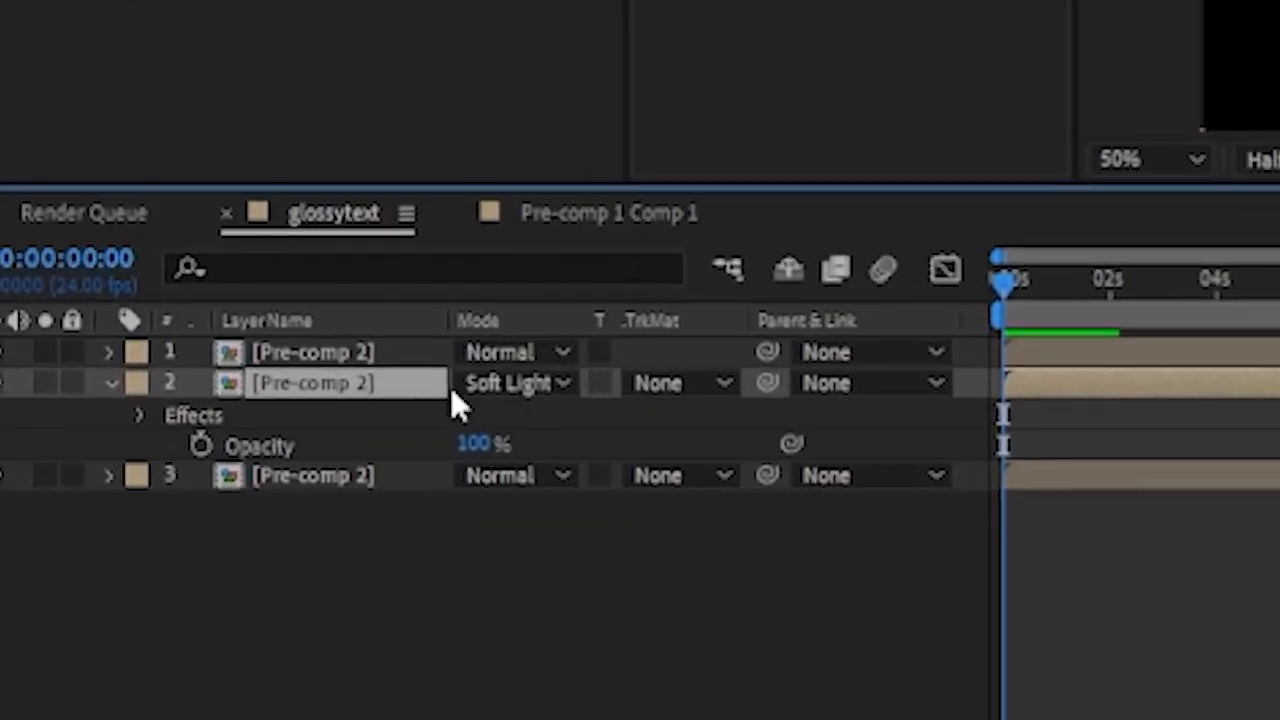
pyautogui.click(215, 559)
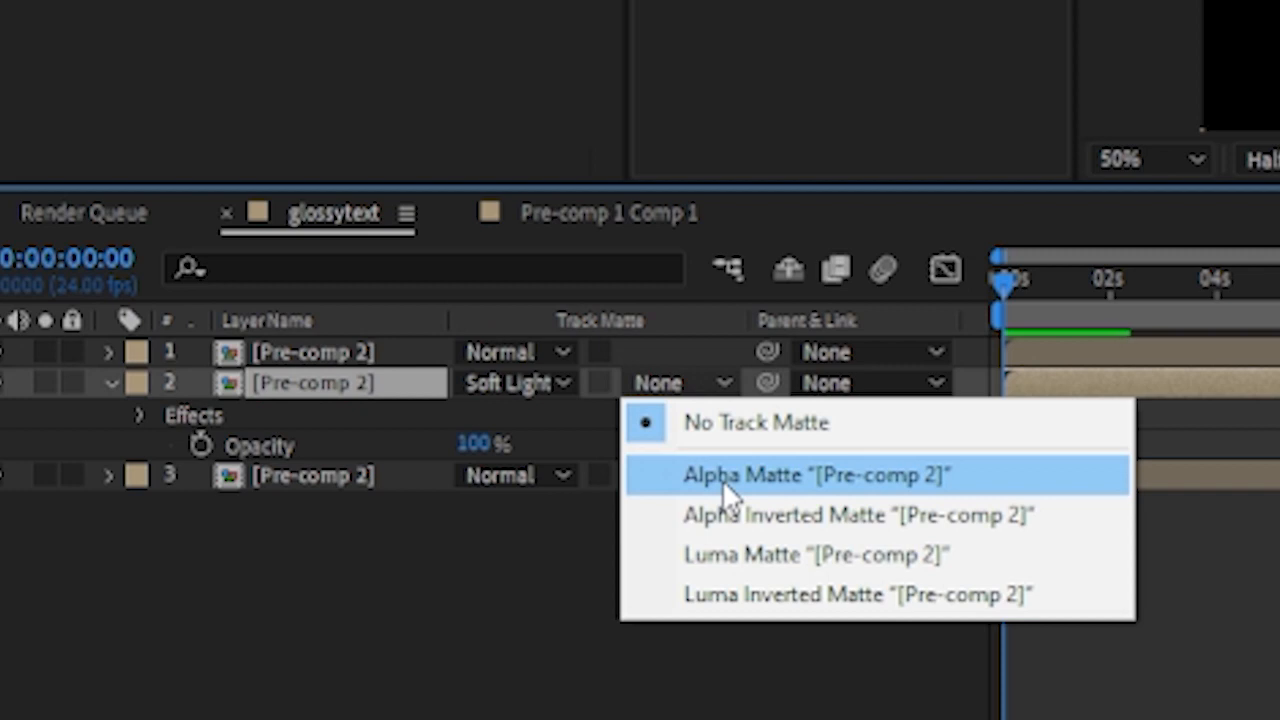
pyautogui.click(722, 479)
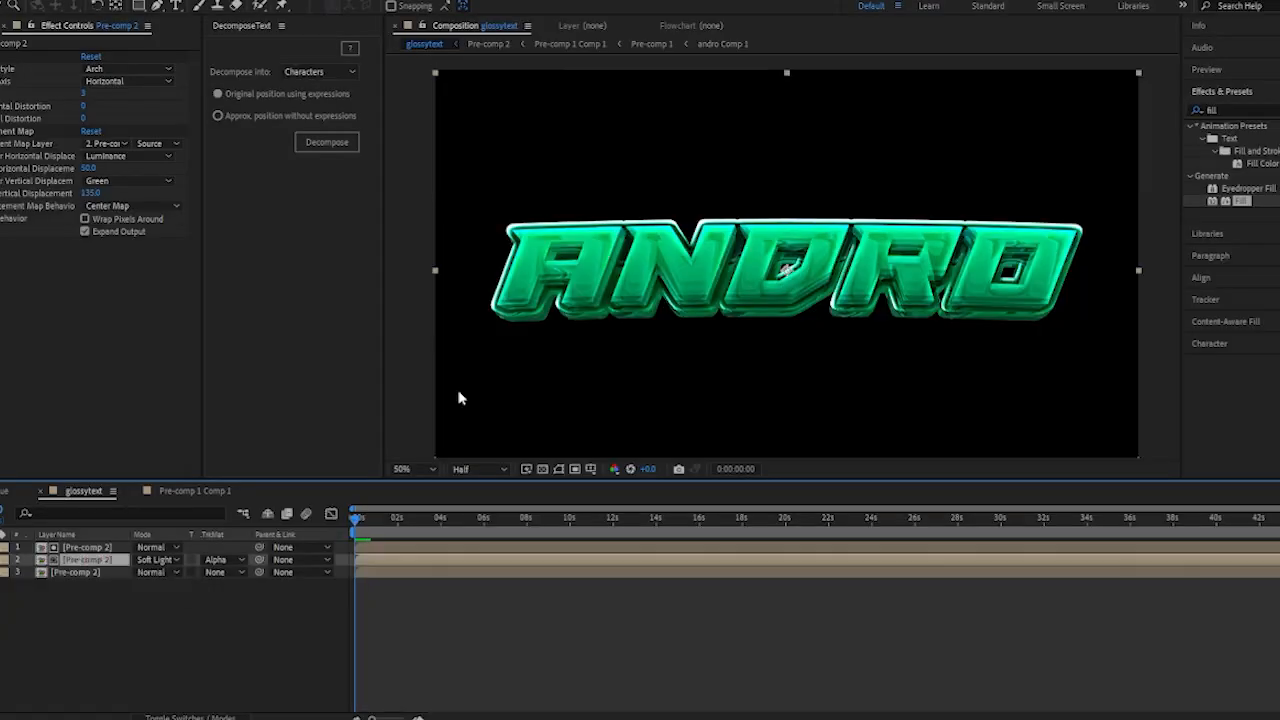
# Examine the glossy displacement and the matted edges on the ANDRO letters up close
pyautogui.scroll(-3, 524, 390)
pyautogui.scroll(3, 560, 384)
pyautogui.scroll(3, 730, 322)
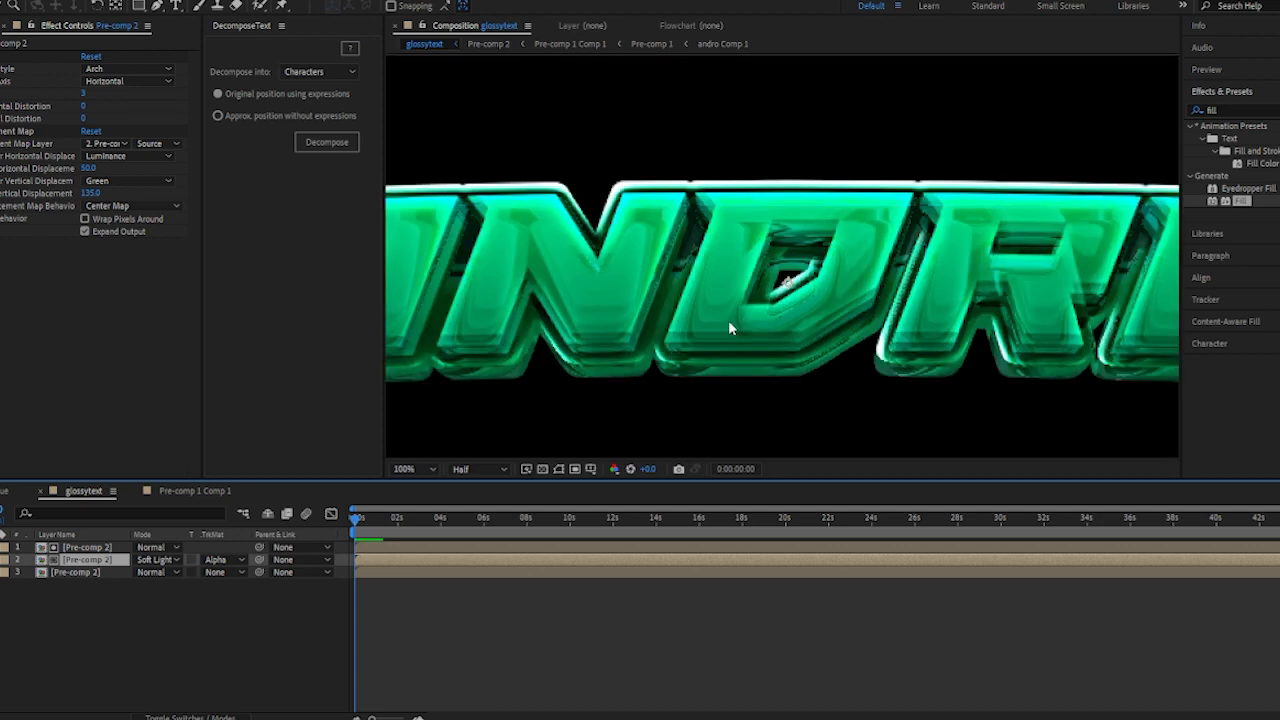
pyautogui.scroll(-1, 716, 288)
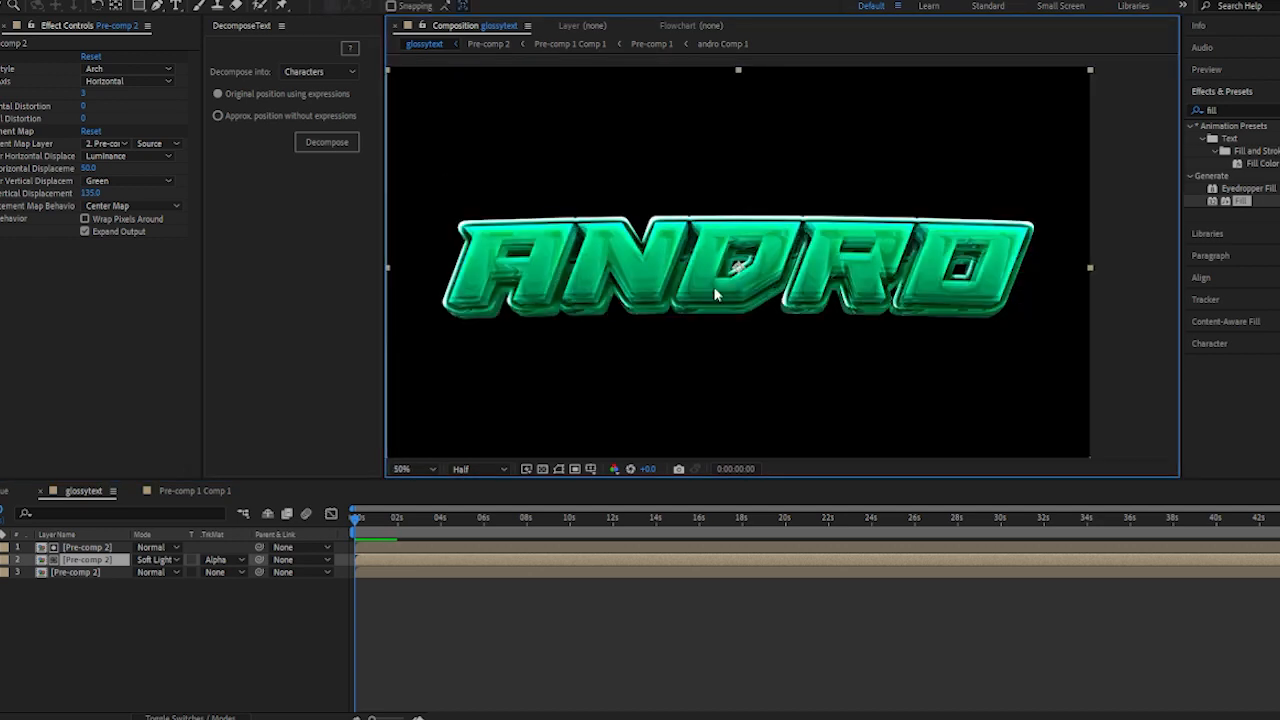
pyautogui.moveTo(574, 291); pyautogui.dragTo(668, 286)
pyautogui.scroll(1, 645, 270)
pyautogui.moveTo(526, 271); pyautogui.dragTo(788, 278)
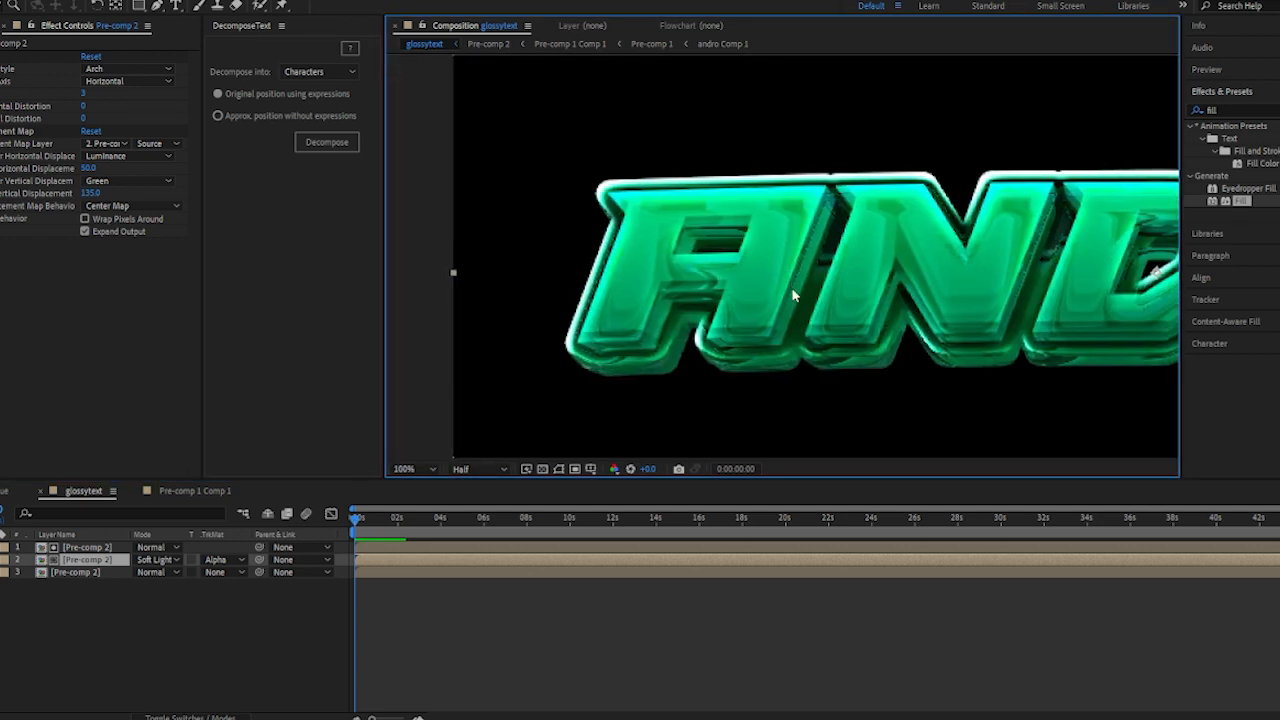
# Set the Soft Light layer's Displacement Map to use Alpha for horizontal displacement, with maximum displacement of -9 horizontally and 261 vertically
pyautogui.scroll(-1, 792, 295)
pyautogui.moveTo(980, 300); pyautogui.dragTo(926, 304)
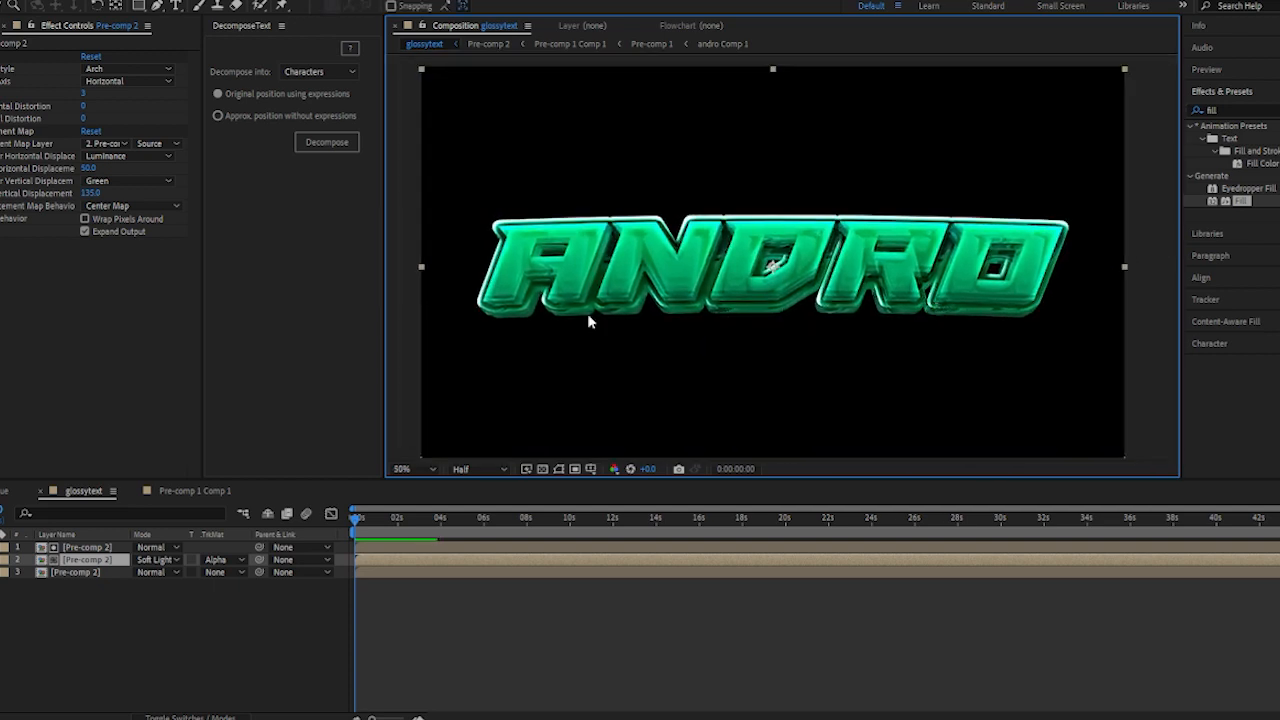
pyautogui.moveTo(92, 192); pyautogui.dragTo(190, 206)
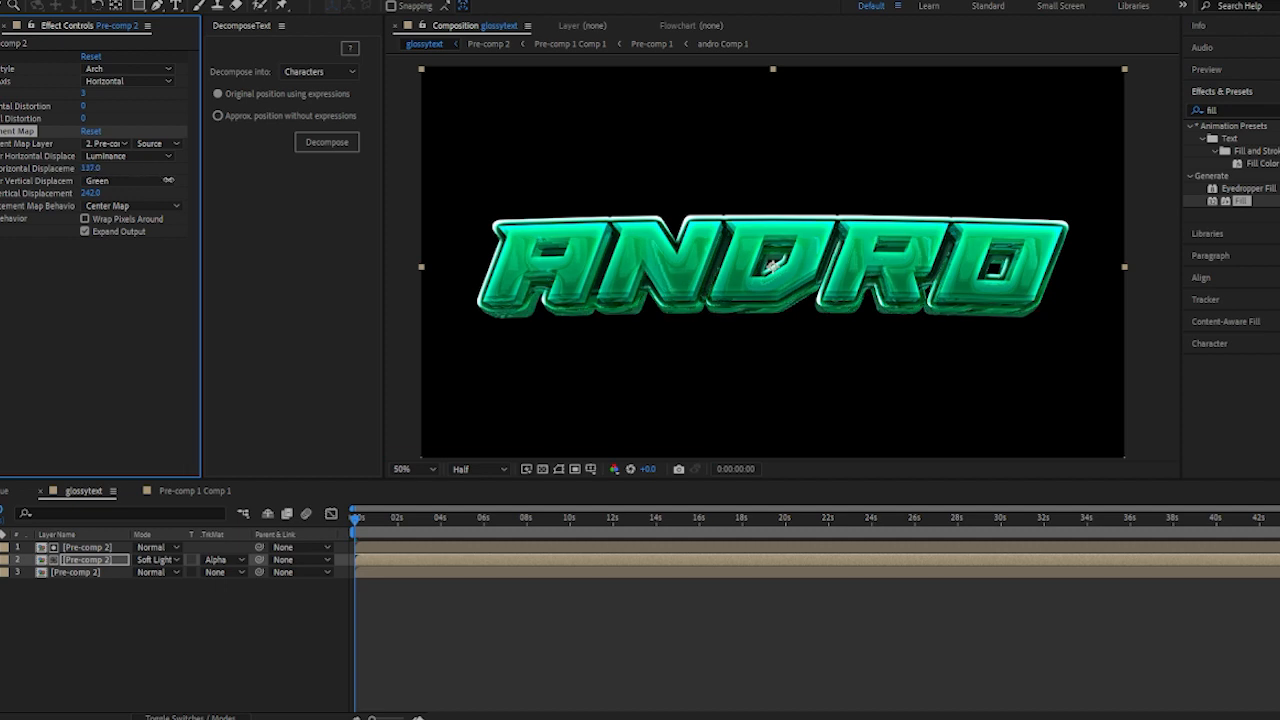
# Lower the opacity of the Soft Light Pre-comp 2 layer to 54%
pyautogui.click(98, 561)
pyautogui.press('t')
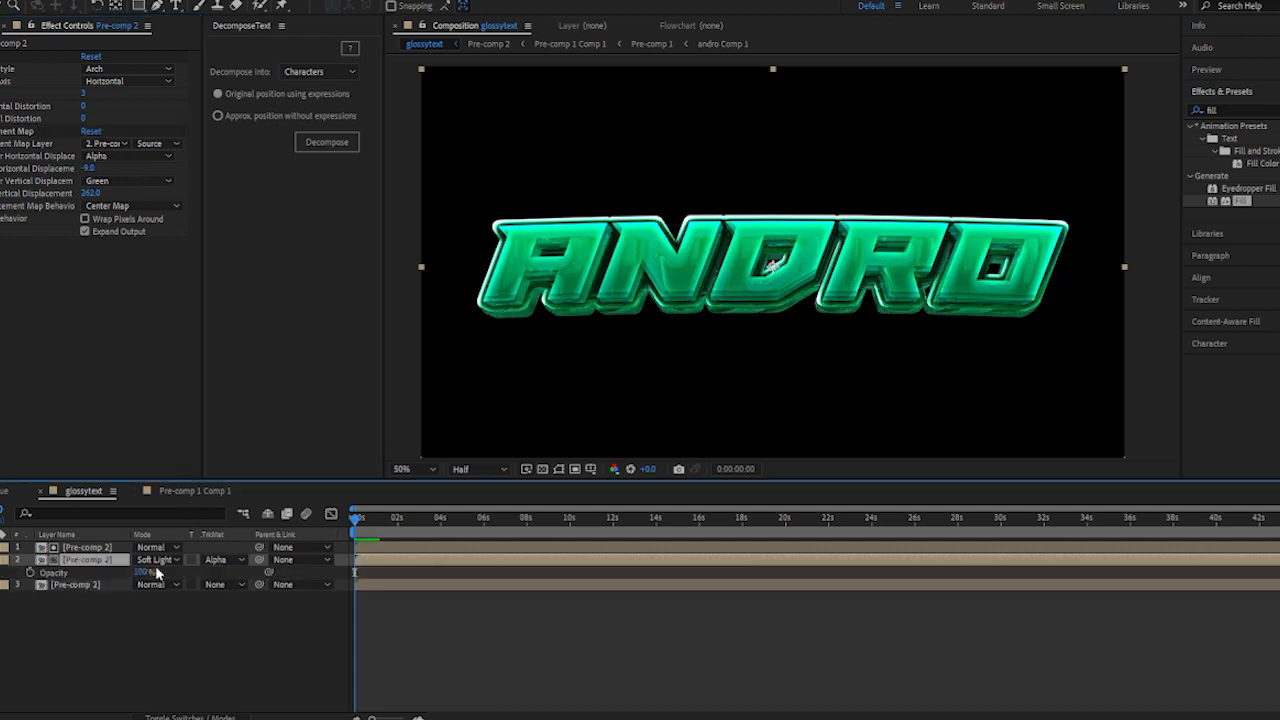
pyautogui.moveTo(133, 572); pyautogui.dragTo(113, 572)
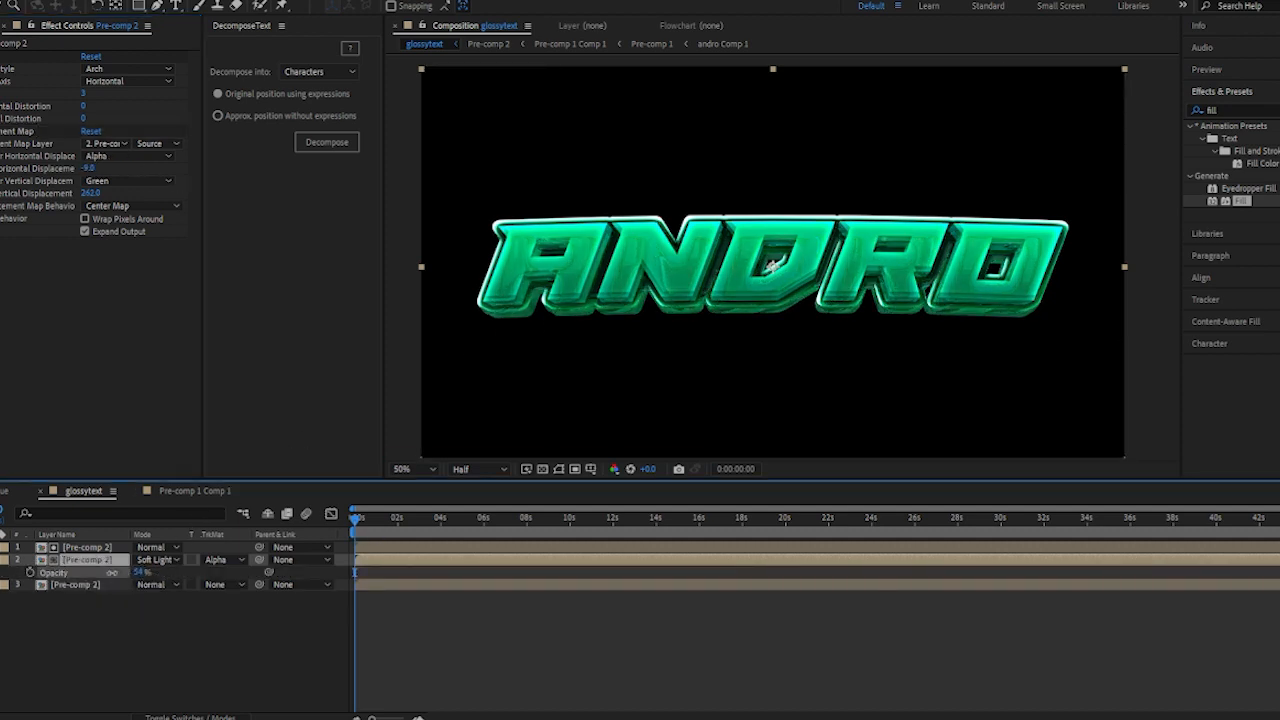
pyautogui.click(125, 664)
# Examine the softened gloss and bevelled edges along the ANDRO letters up close and at full frame
pyautogui.scroll(1, 719, 268)
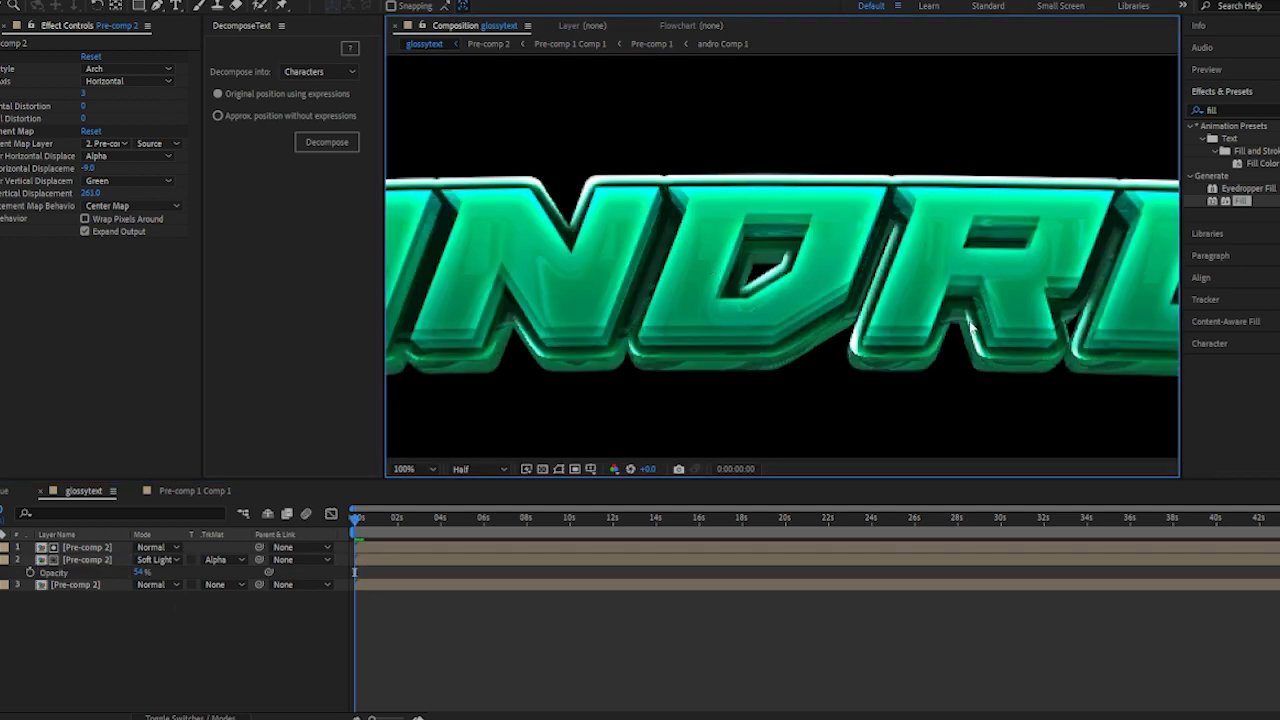
pyautogui.moveTo(973, 322); pyautogui.dragTo(735, 267)
pyautogui.moveTo(385, 252); pyautogui.dragTo(861, 265)
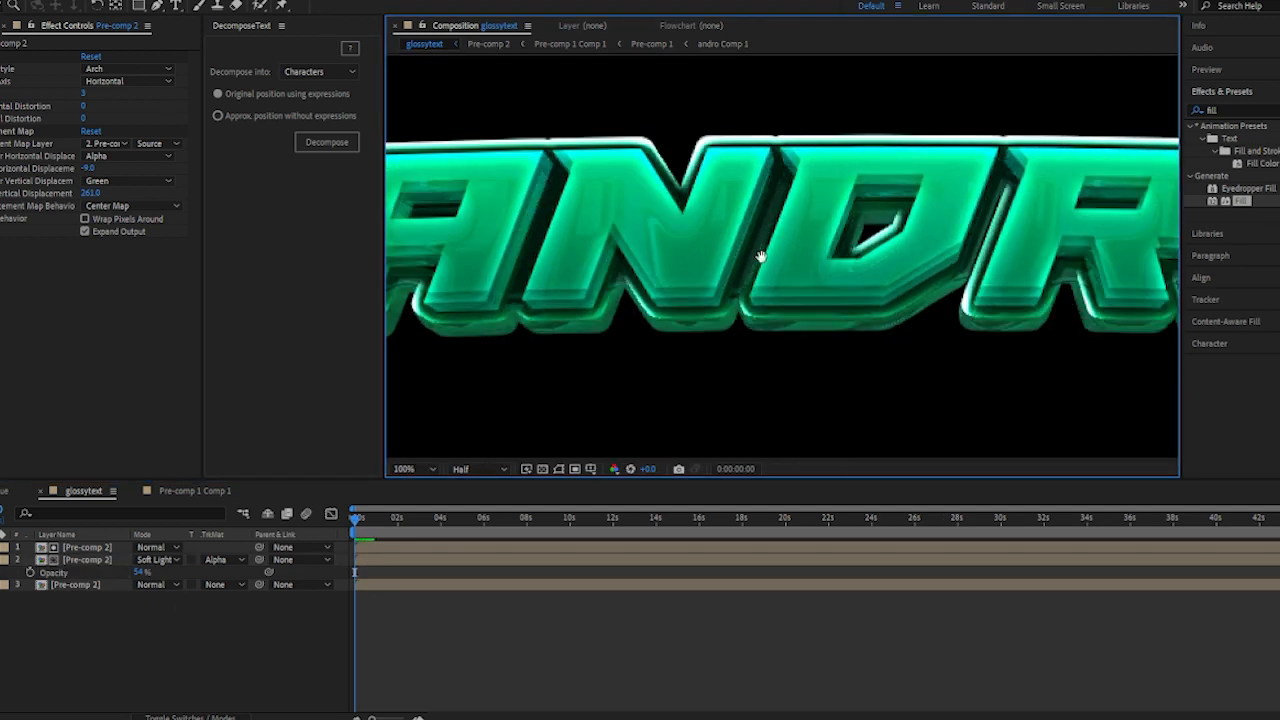
pyautogui.scroll(1, 720, 229)
pyautogui.moveTo(720, 229); pyautogui.dragTo(641, 218)
pyautogui.scroll(-1, 827, 239)
pyautogui.moveTo(960, 280); pyautogui.dragTo(635, 287)
pyautogui.scroll(-1, 635, 287)
pyautogui.click(126, 620)
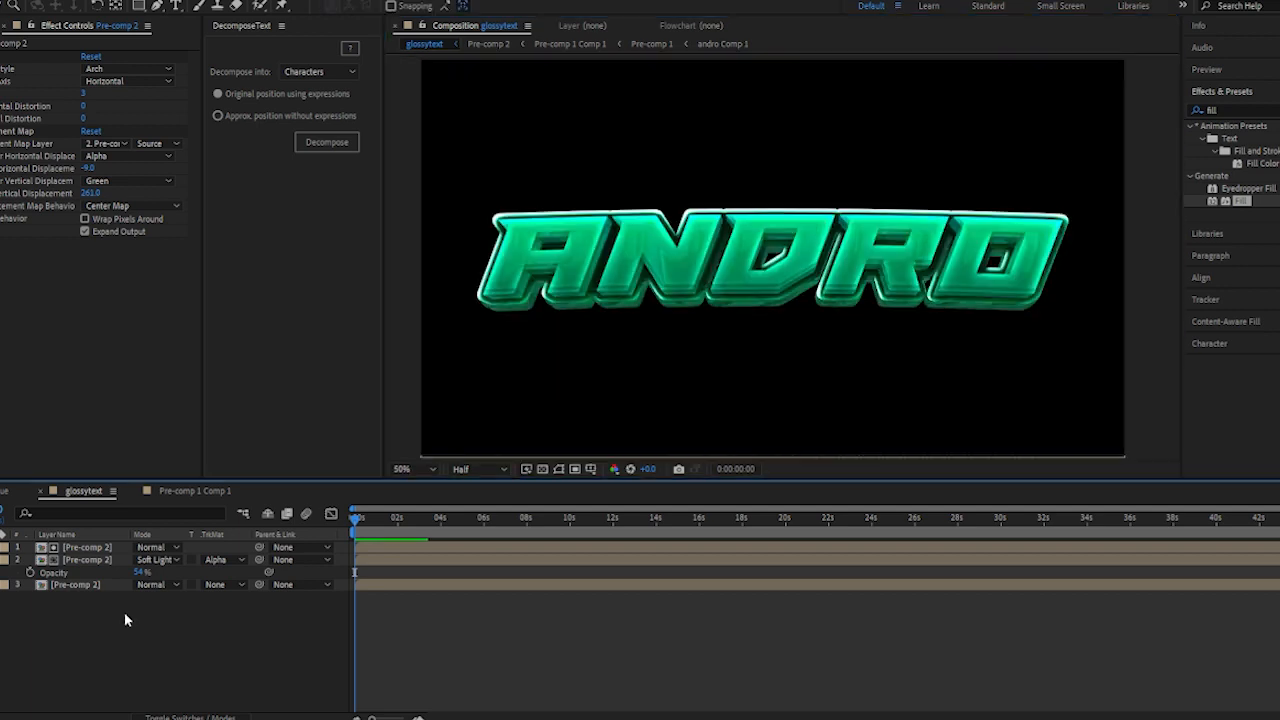
pyautogui.click(0, 561)
pyautogui.rightClick(104, 603)
pyautogui.click(42, 643)
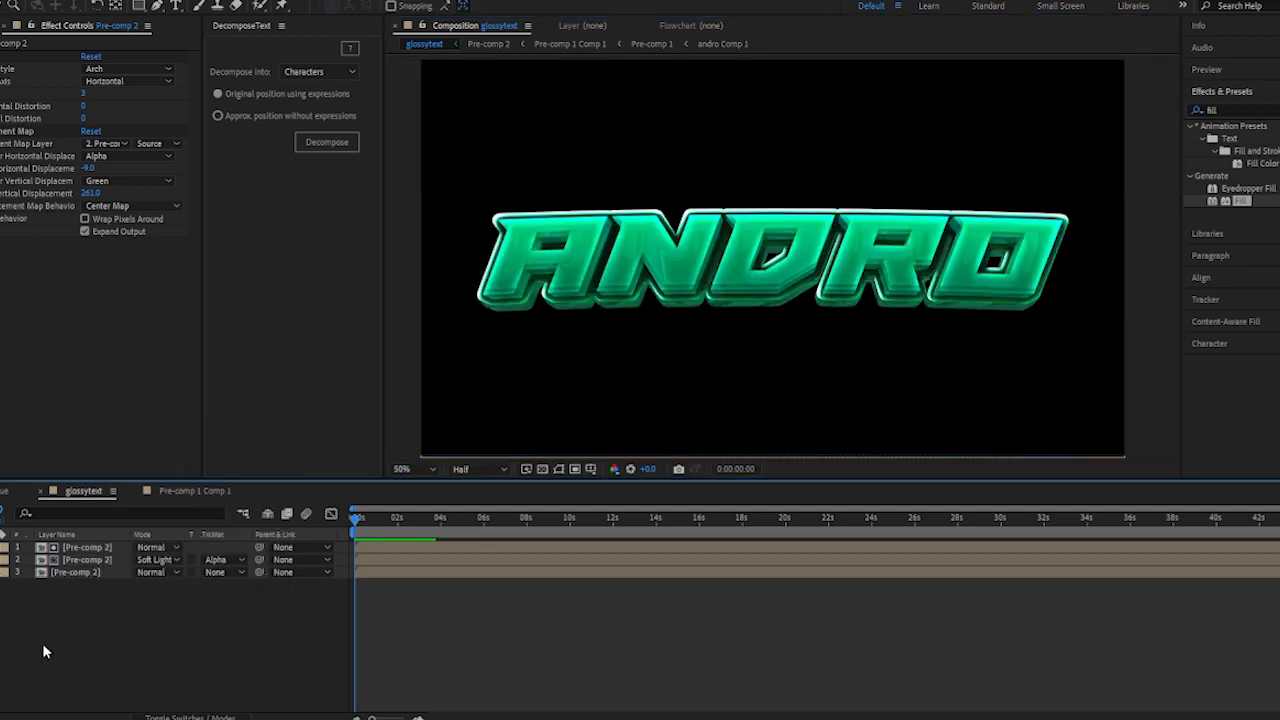
pyautogui.scroll(-1, 775, 290)
pyautogui.moveTo(829, 350)
pyautogui.mouseDown()
pyautogui.moveTo(828, 322)
pyautogui.moveTo(826, 343)
pyautogui.mouseUp()
pyautogui.scroll(1, 800, 291)
pyautogui.click(77, 628)
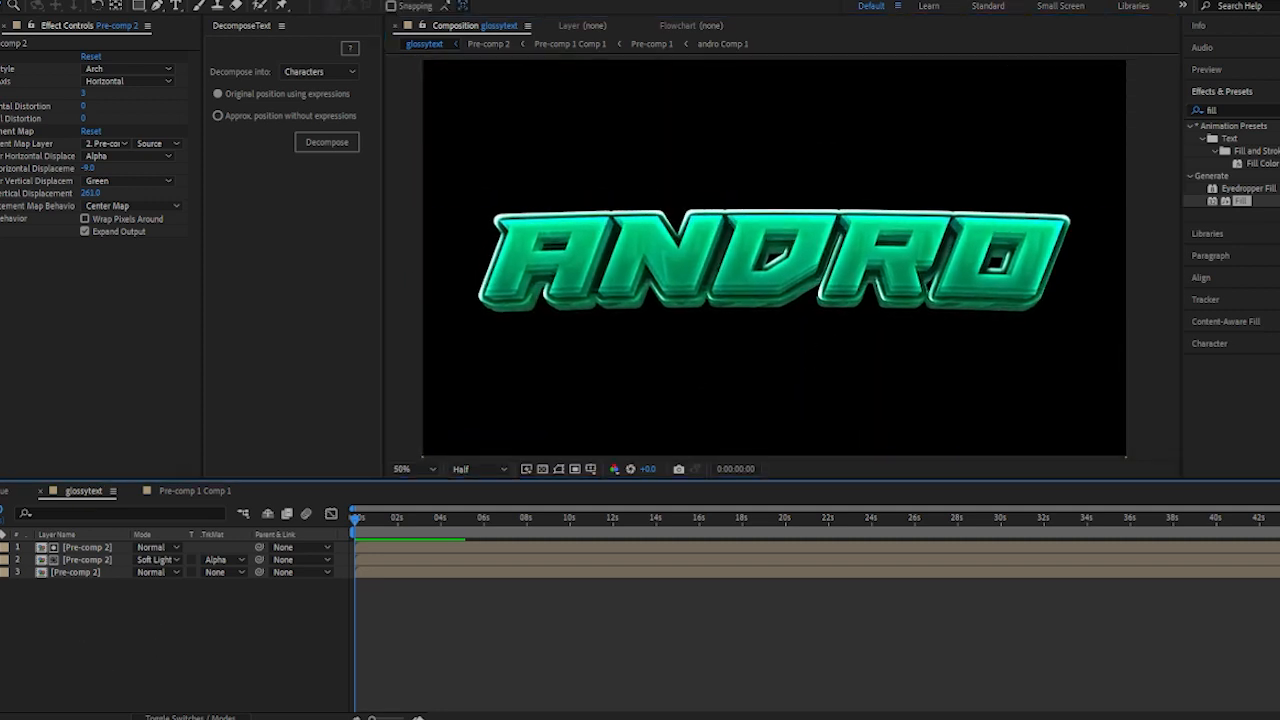
# Create a black solid as a background and place it below all Pre-comp 2 layers
pyautogui.rightClick(66, 640)
pyautogui.moveTo(194, 441)
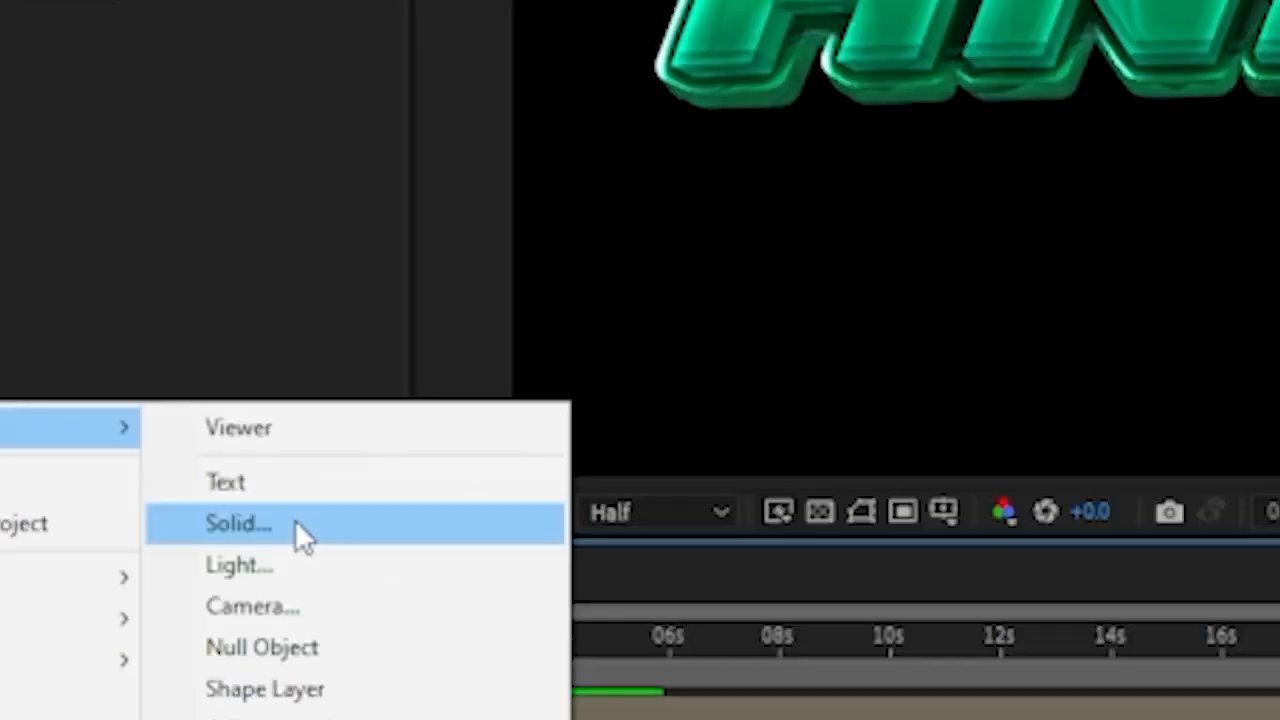
pyautogui.click(295, 519)
pyautogui.press('Return')
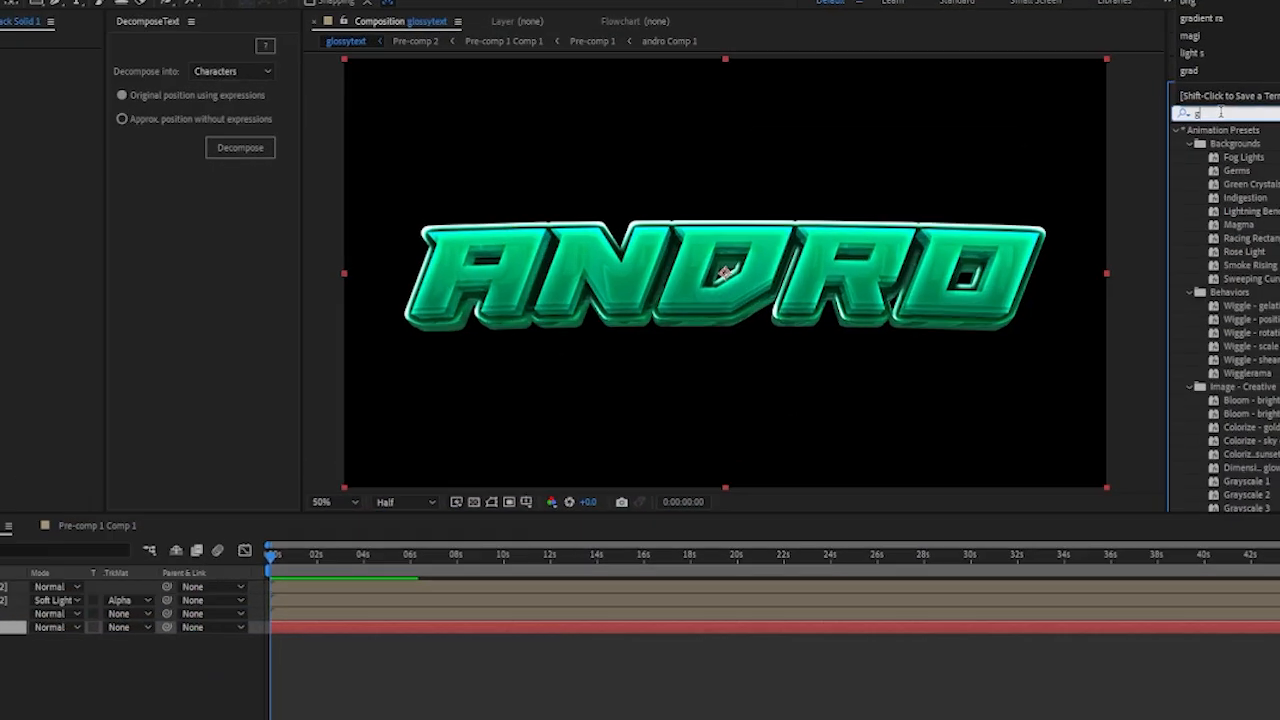
# Apply a Gradient Ramp effect to the black solid, using a Radial Ramp that starts at 960, 259
pyautogui.write('gradient')
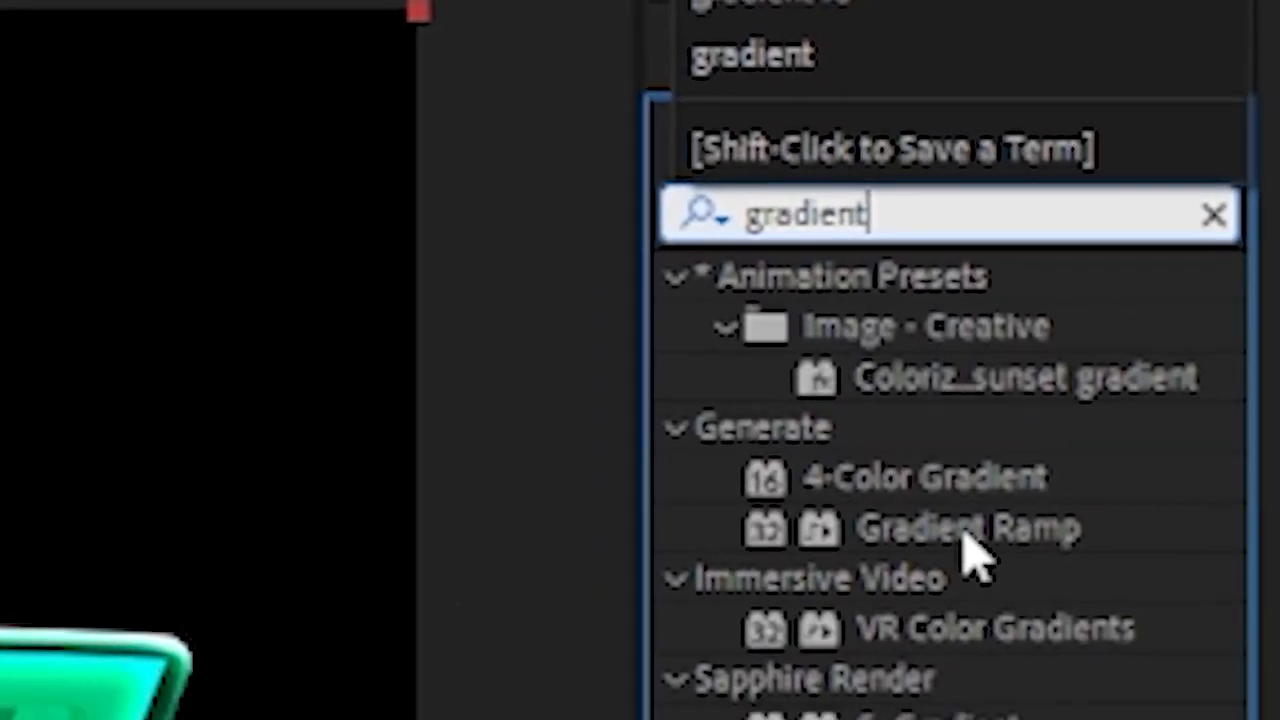
pyautogui.moveTo(965, 540); pyautogui.dragTo(100, 591)
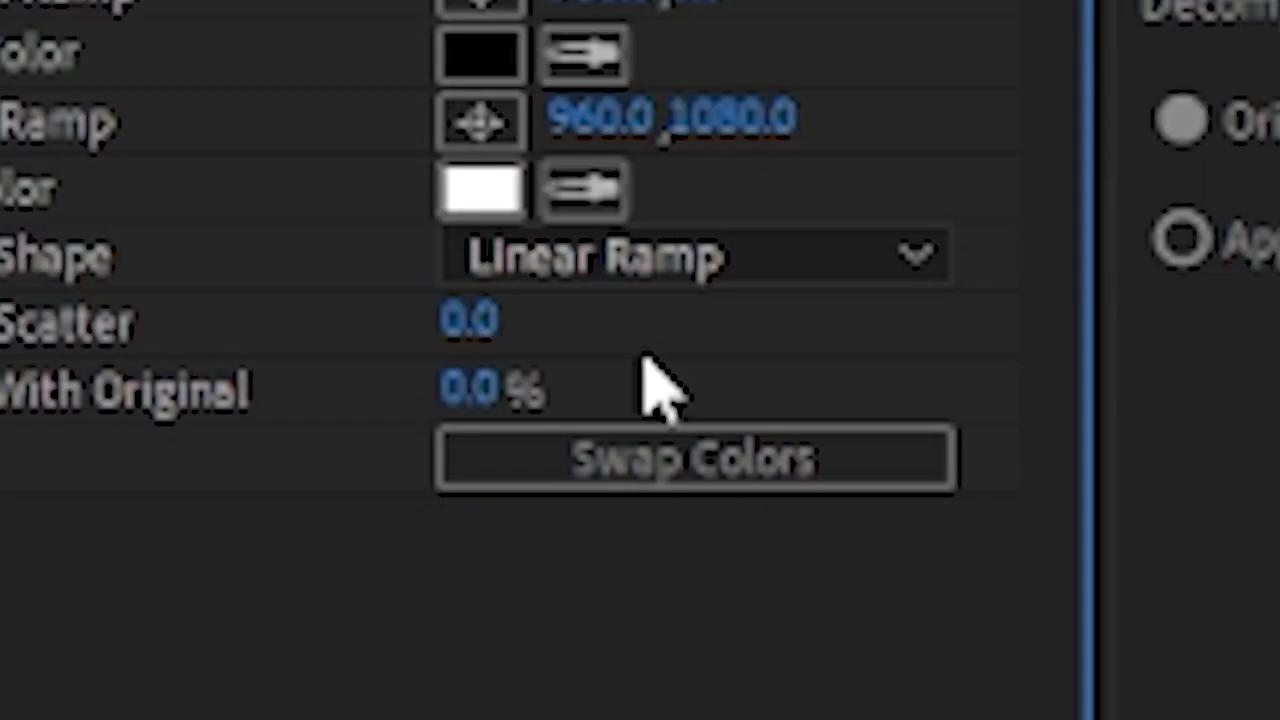
pyautogui.click(131, 120)
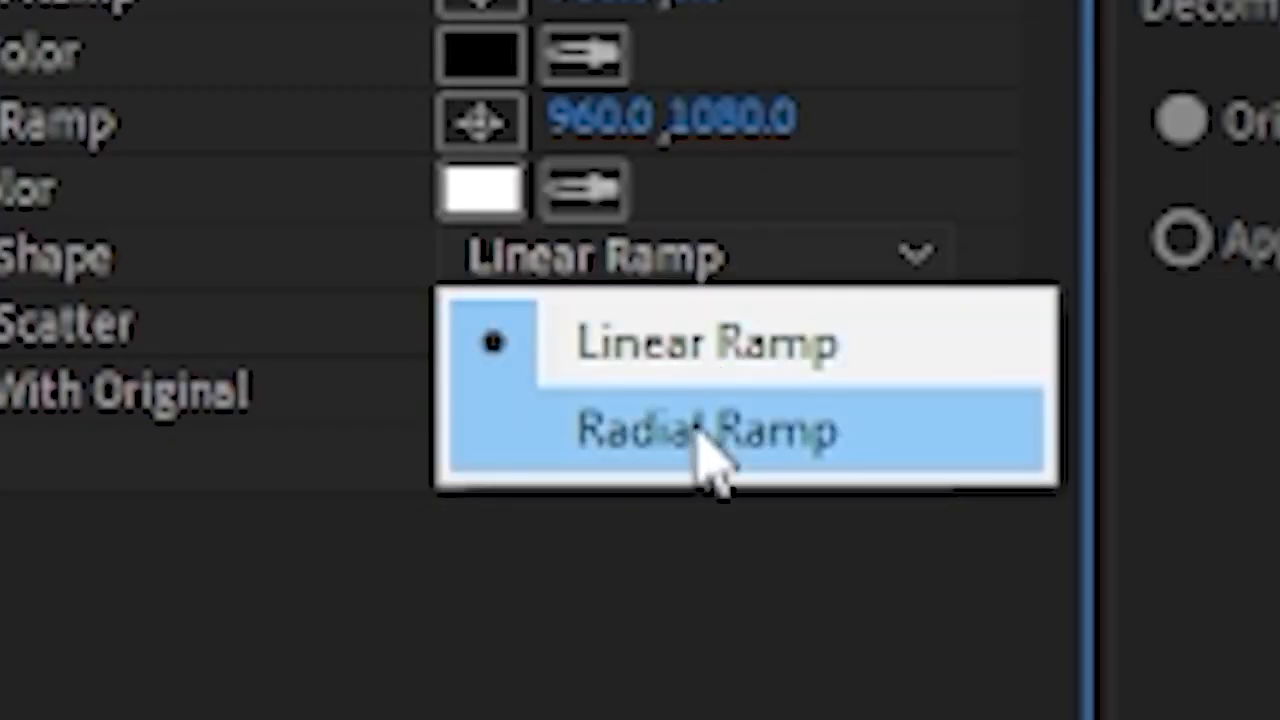
pyautogui.click(712, 462)
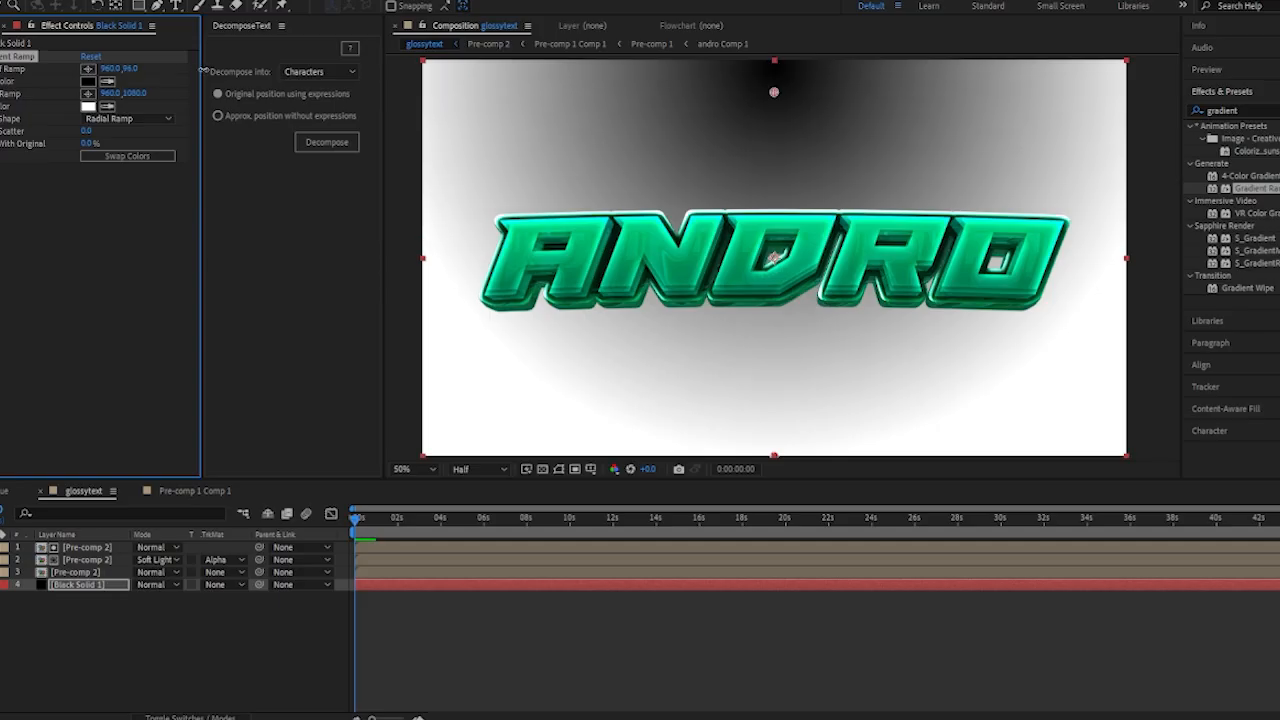
pyautogui.moveTo(255, 68); pyautogui.dragTo(348, 72)
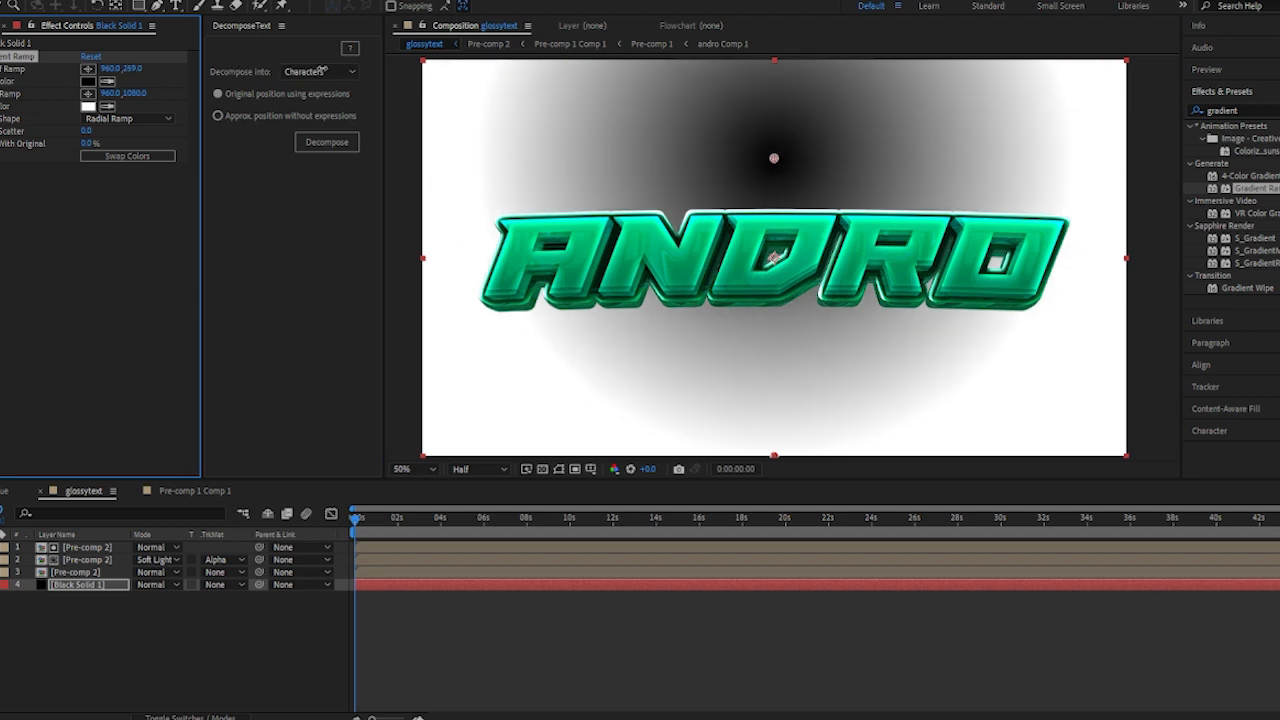
# Set the ramp's start color to dark teal (001813) and its end color to near-black green (000402)
pyautogui.click(88, 81)
pyautogui.click(319, 452)
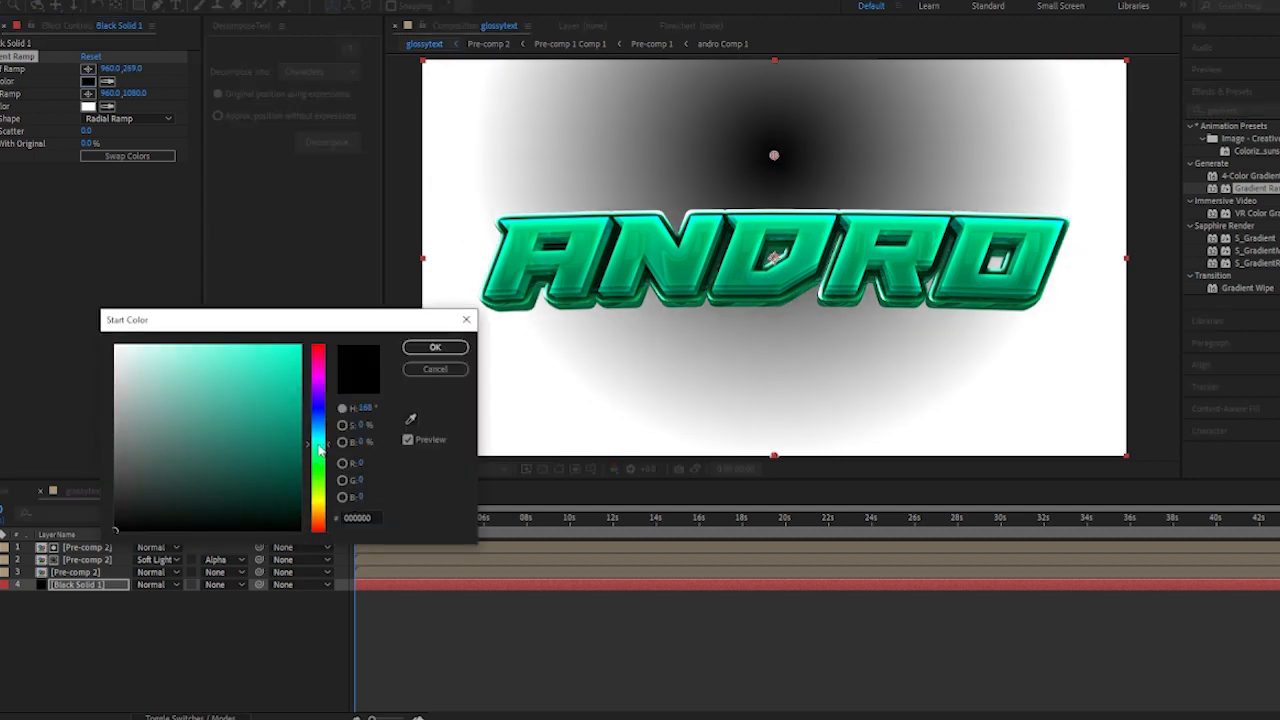
pyautogui.moveTo(295, 350); pyautogui.dragTo(364, 320)
pyautogui.moveTo(345, 480); pyautogui.dragTo(352, 513)
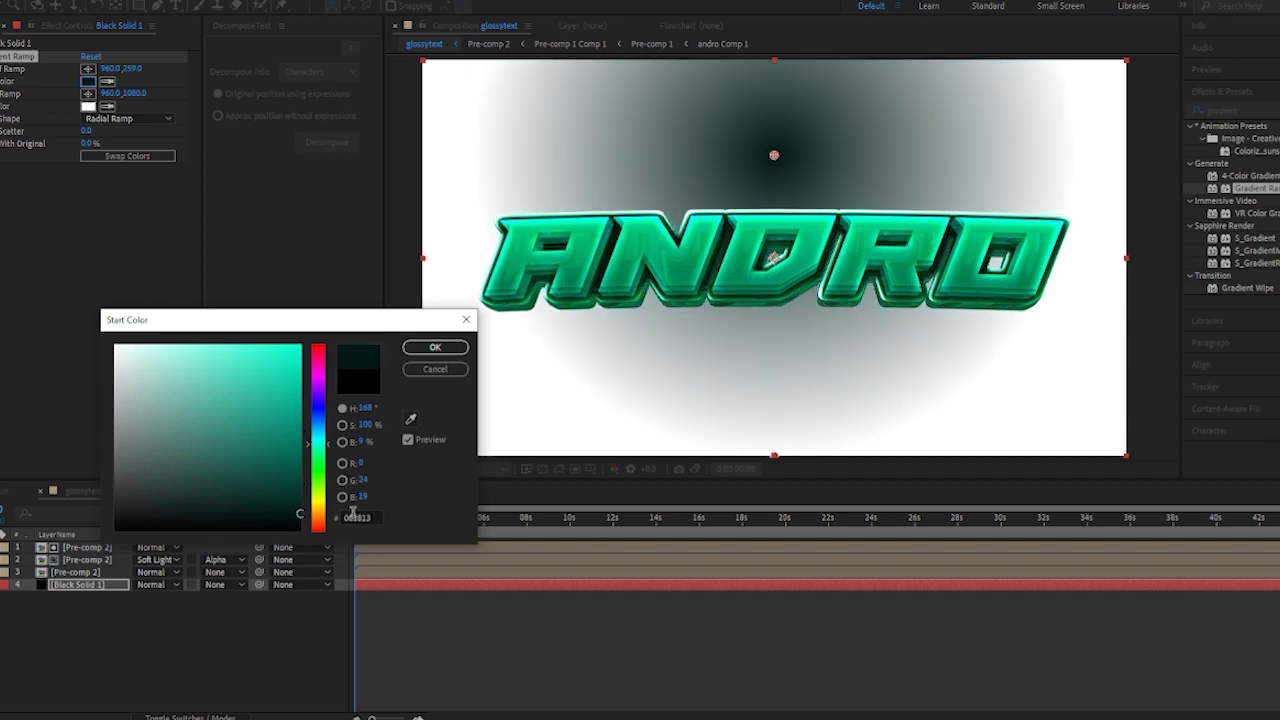
pyautogui.click(441, 350)
pyautogui.click(88, 105)
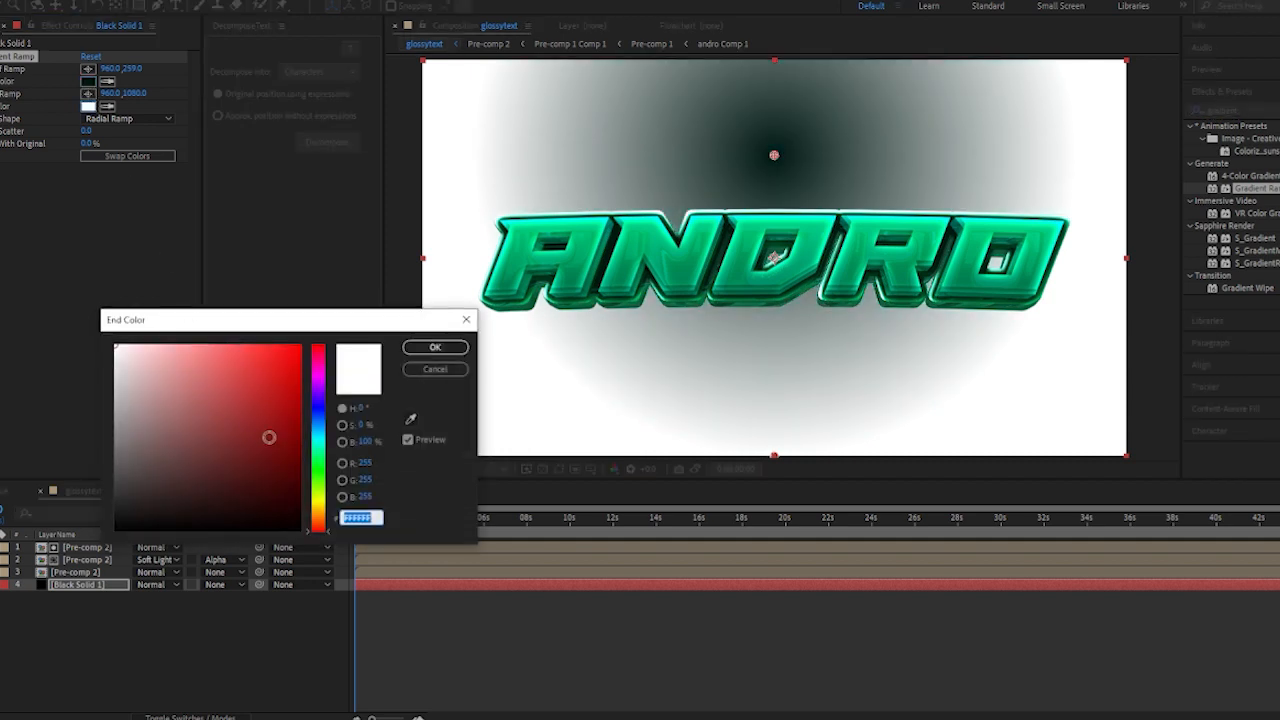
pyautogui.click(320, 442)
pyautogui.moveTo(282, 488); pyautogui.dragTo(338, 528)
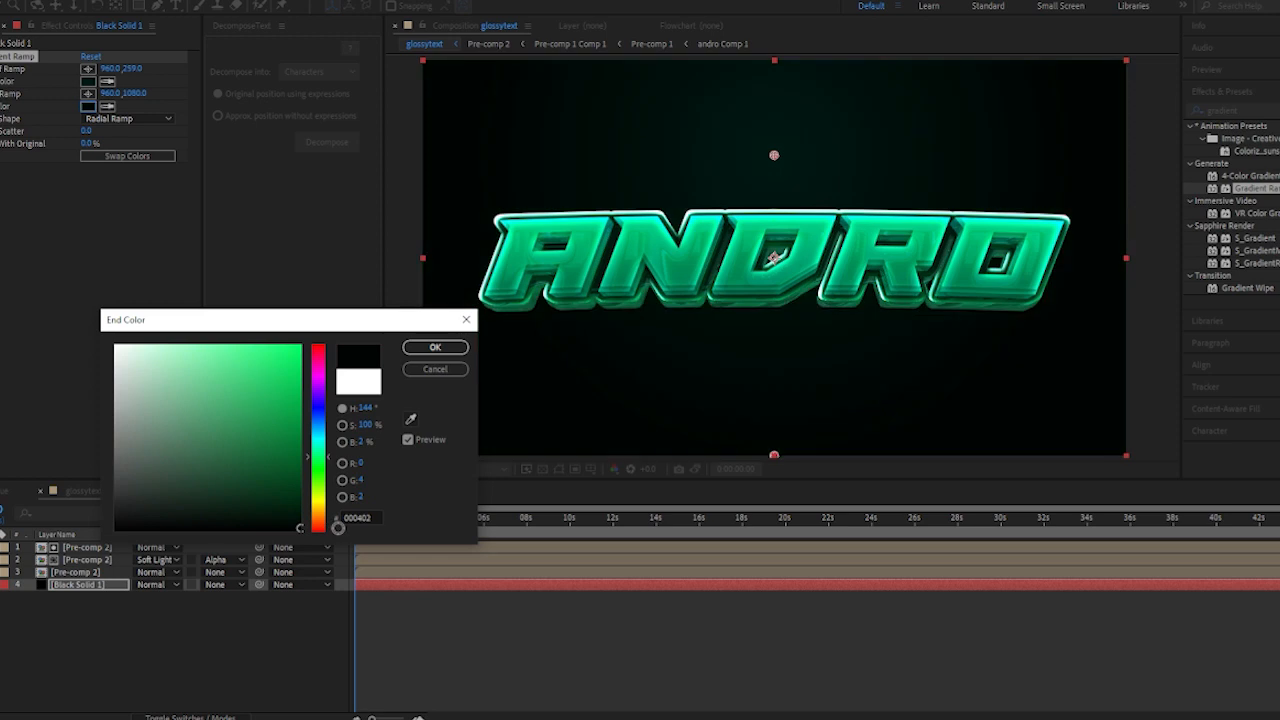
pyautogui.click(432, 348)
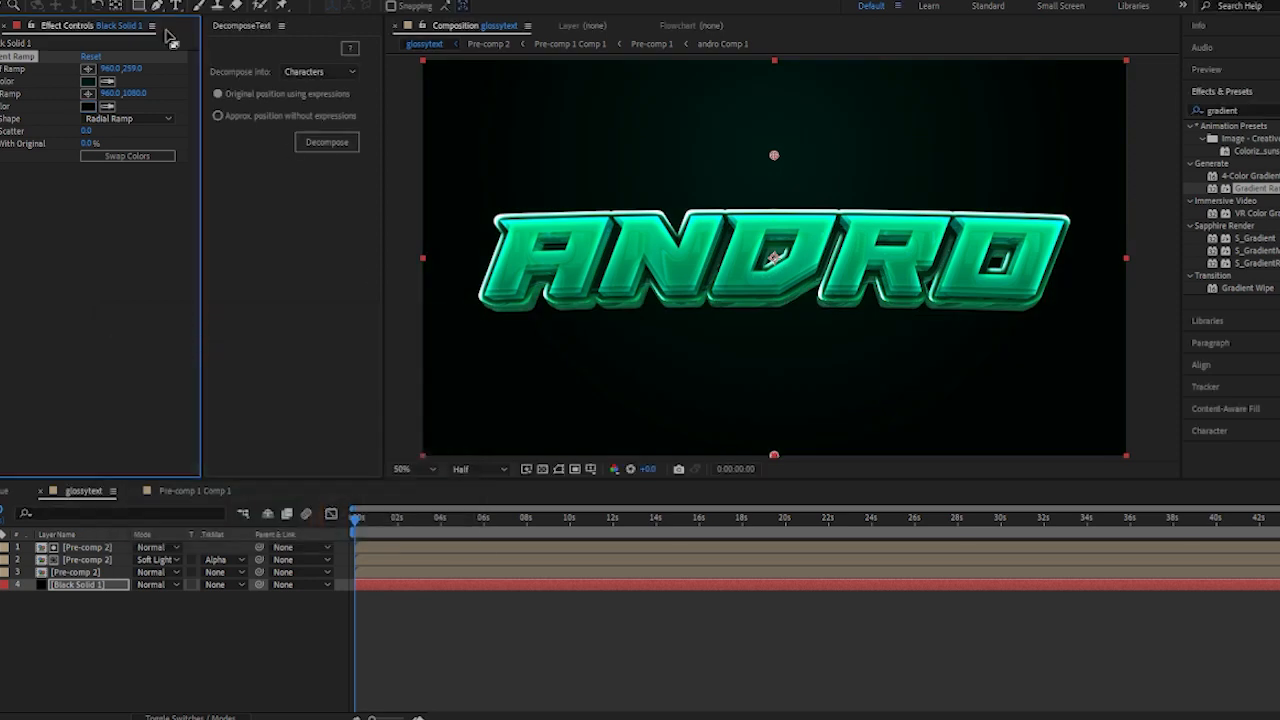
pyautogui.scroll(-3, 1014, 304)
pyautogui.click(1014, 304)
pyautogui.scroll(3, 838, 300)
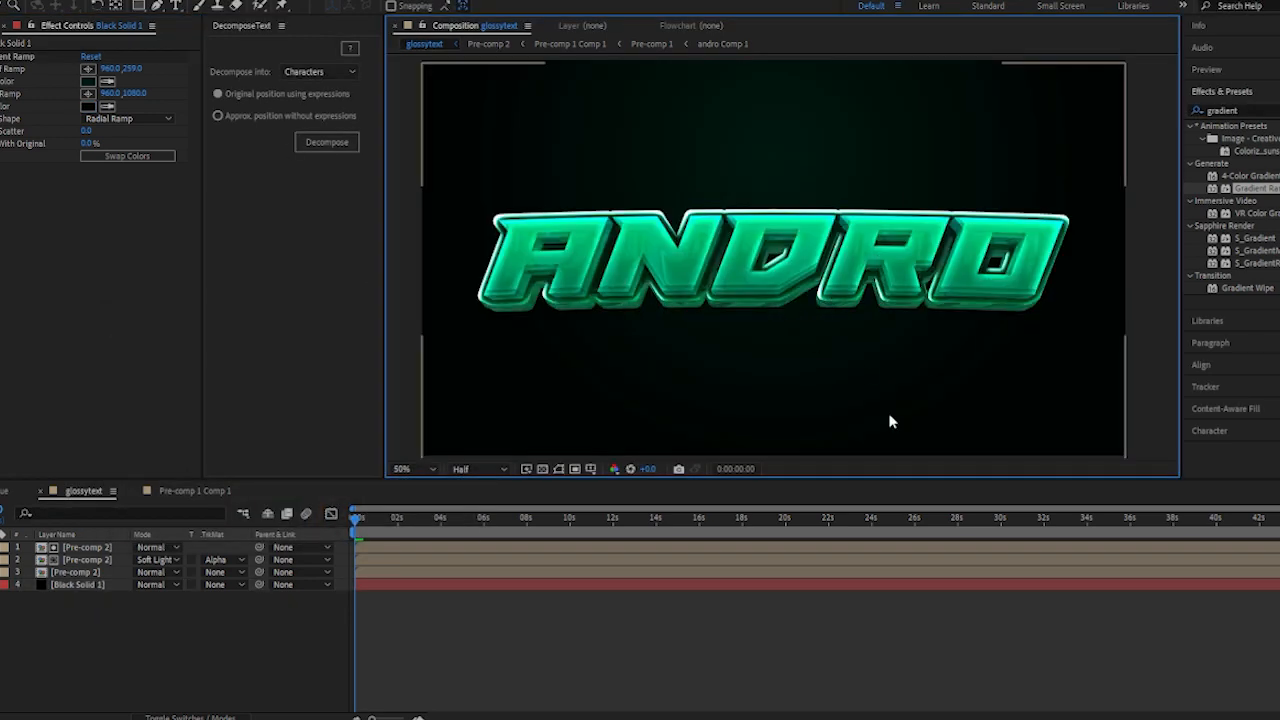
# Add an Inner Glow layer style to the black solid, with a size of 35 and a near-white color
pyautogui.rightClick(100, 584)
pyautogui.moveTo(185, 368)
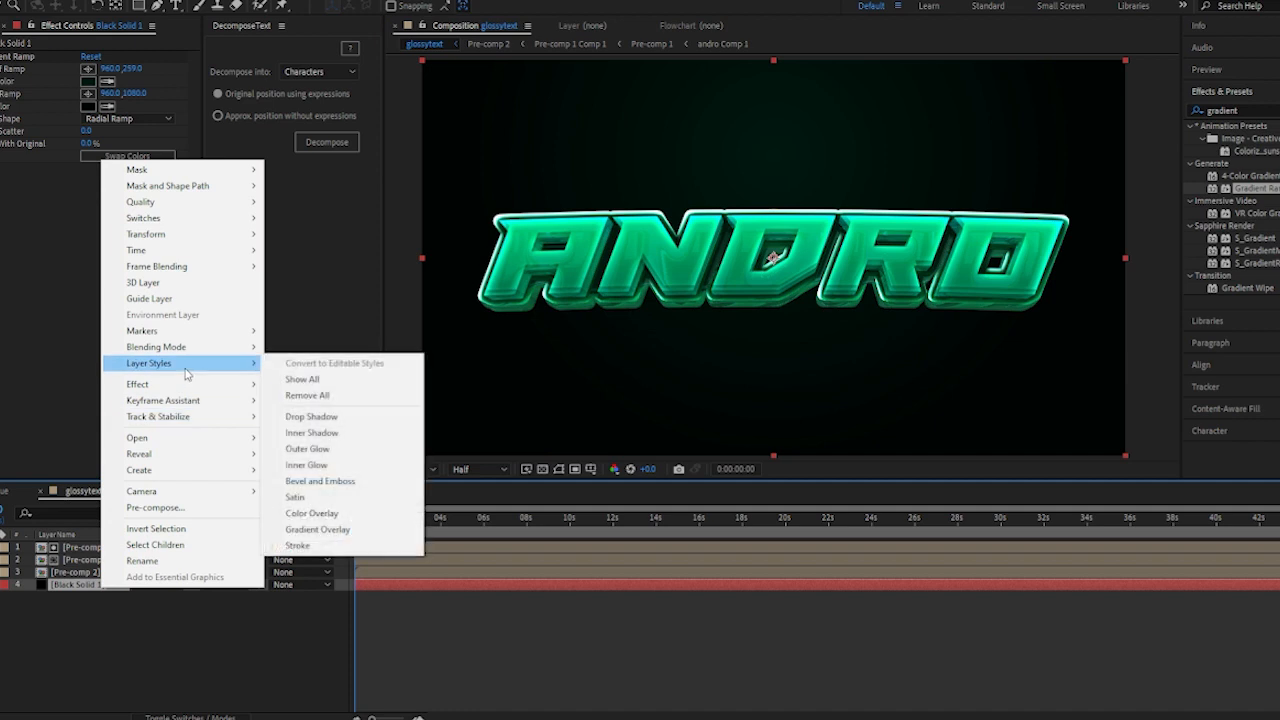
pyautogui.click(306, 464)
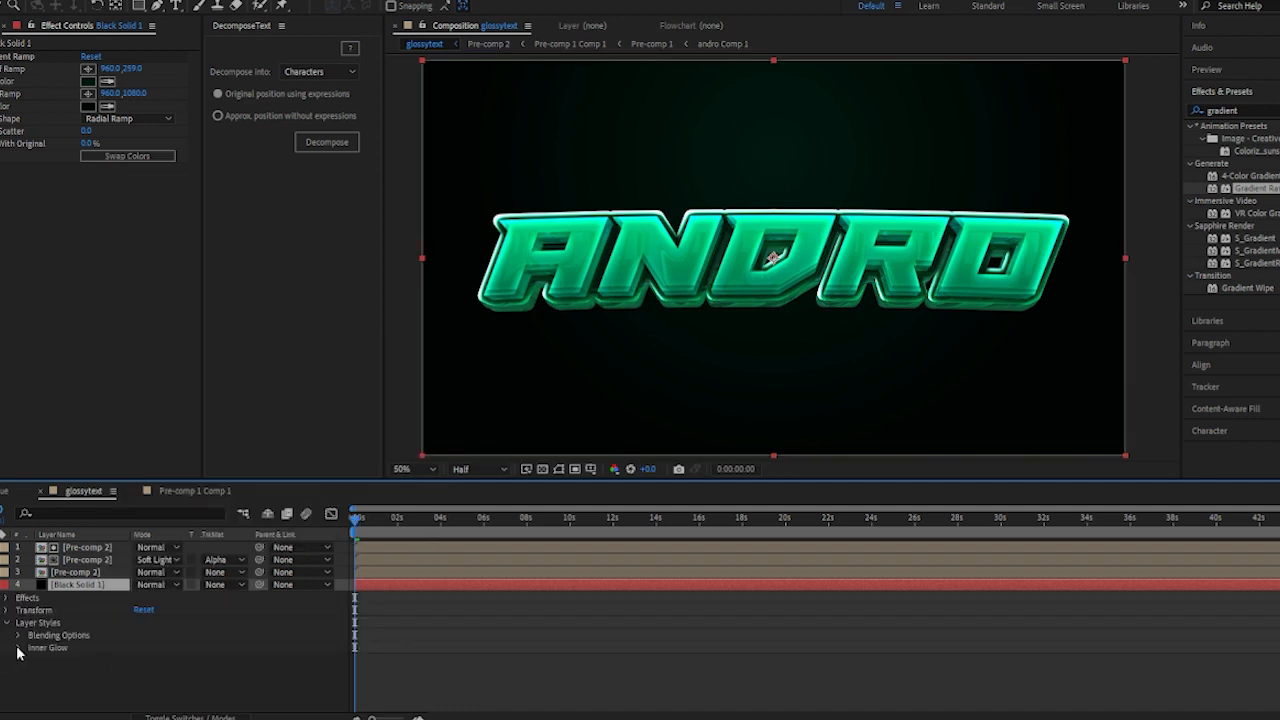
pyautogui.click(17, 650)
pyautogui.moveTo(167, 678); pyautogui.dragTo(157, 680)
pyautogui.click(142, 610)
pyautogui.moveTo(134, 368); pyautogui.dragTo(98, 313)
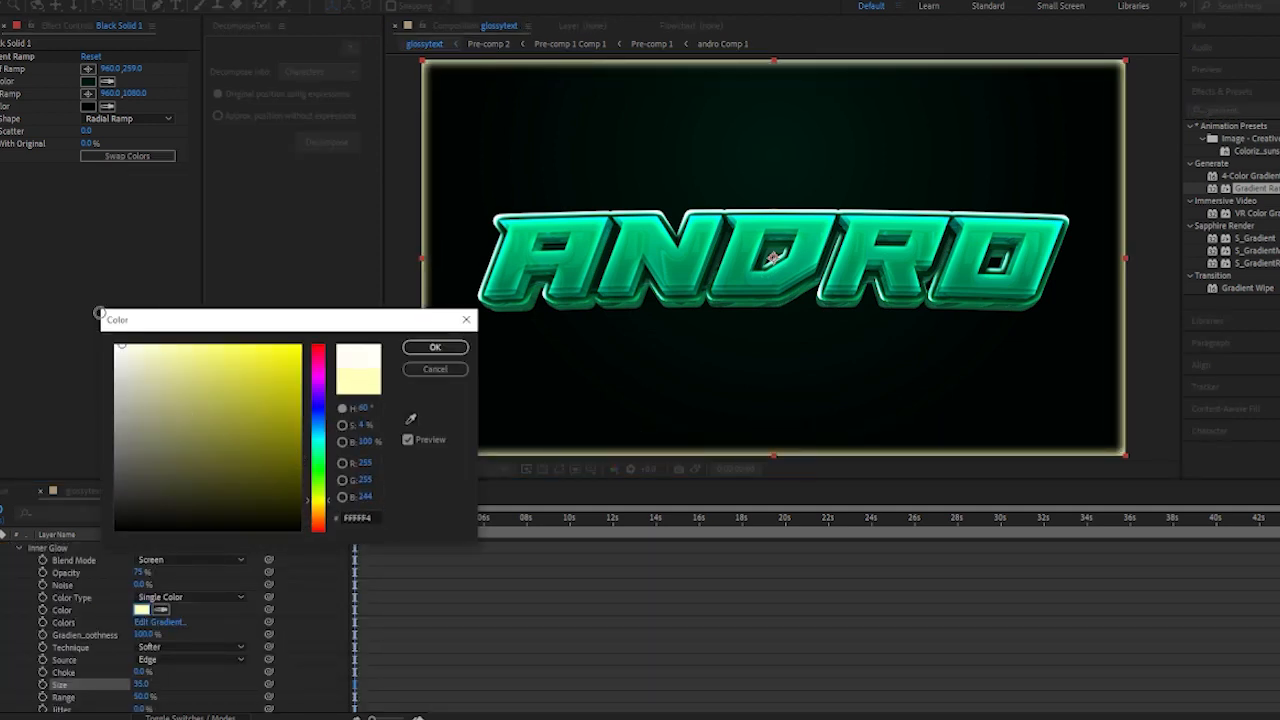
pyautogui.click(435, 347)
# Set the solid's Inner Glow blend mode to Color Dodge and its size to 168
pyautogui.click(170, 562)
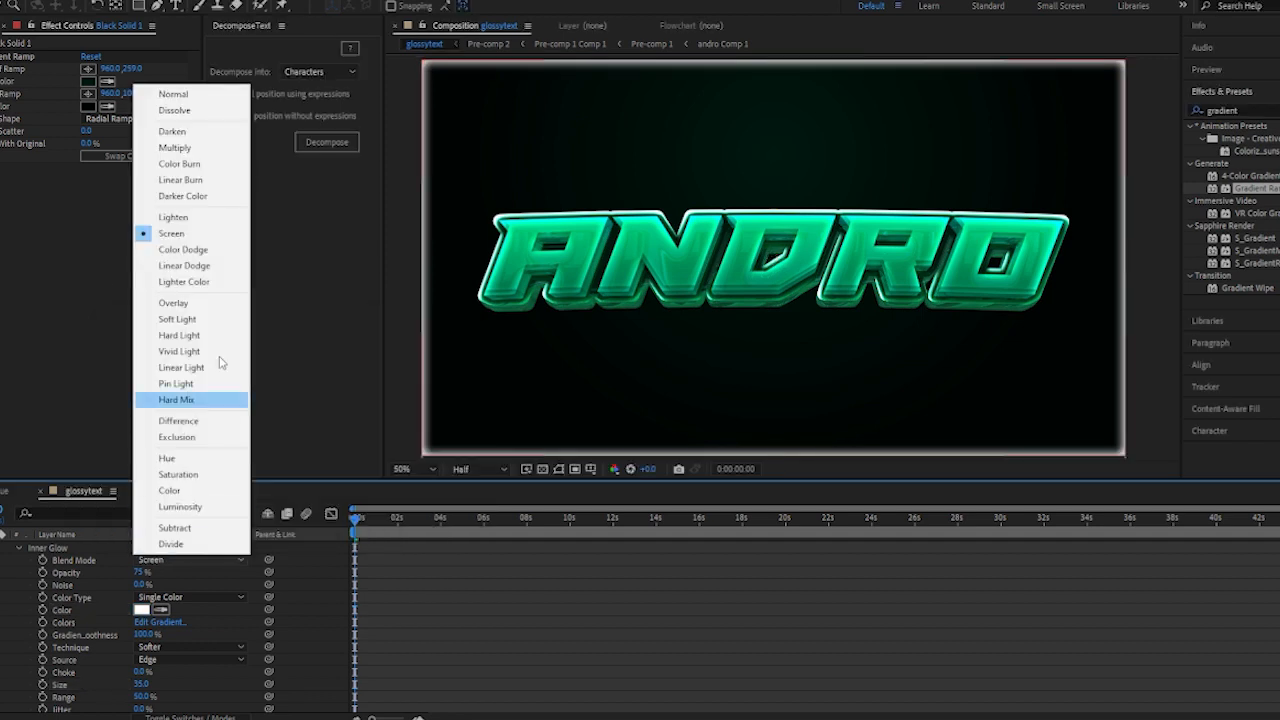
pyautogui.click(186, 318)
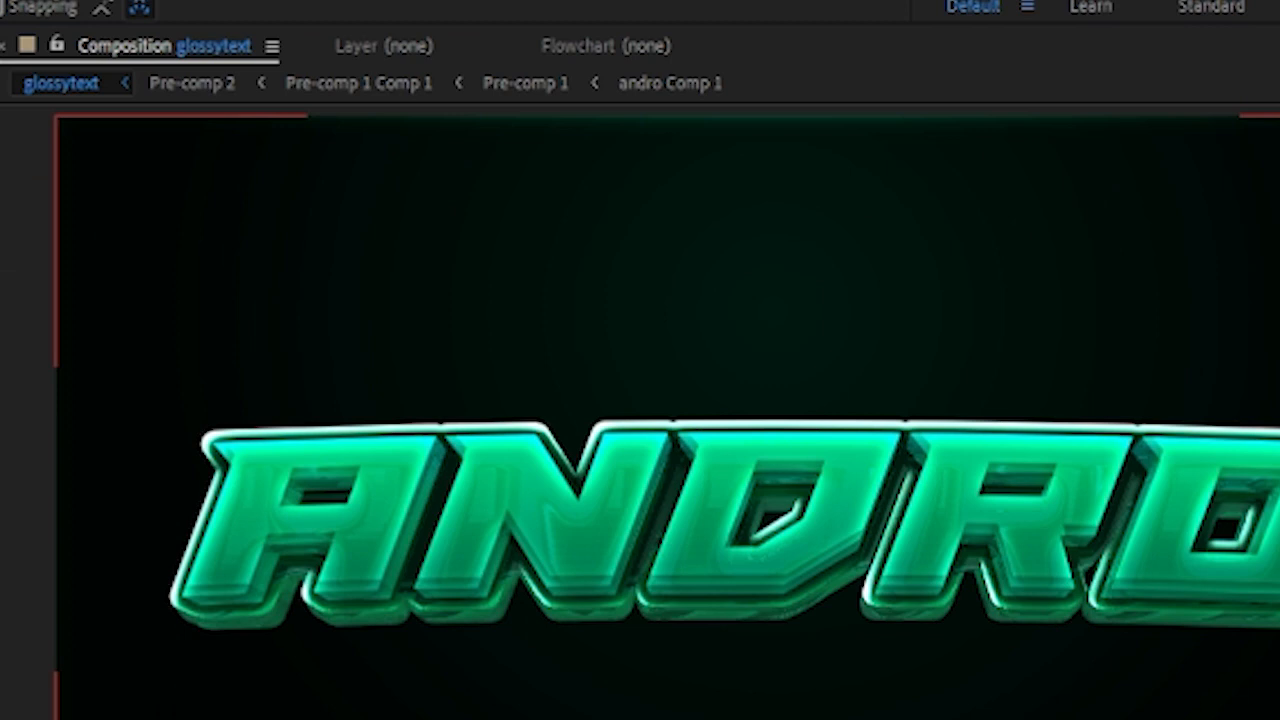
pyautogui.moveTo(155, 685); pyautogui.dragTo(255, 686)
pyautogui.moveTo(1035, 595); pyautogui.dragTo(1161, 587)
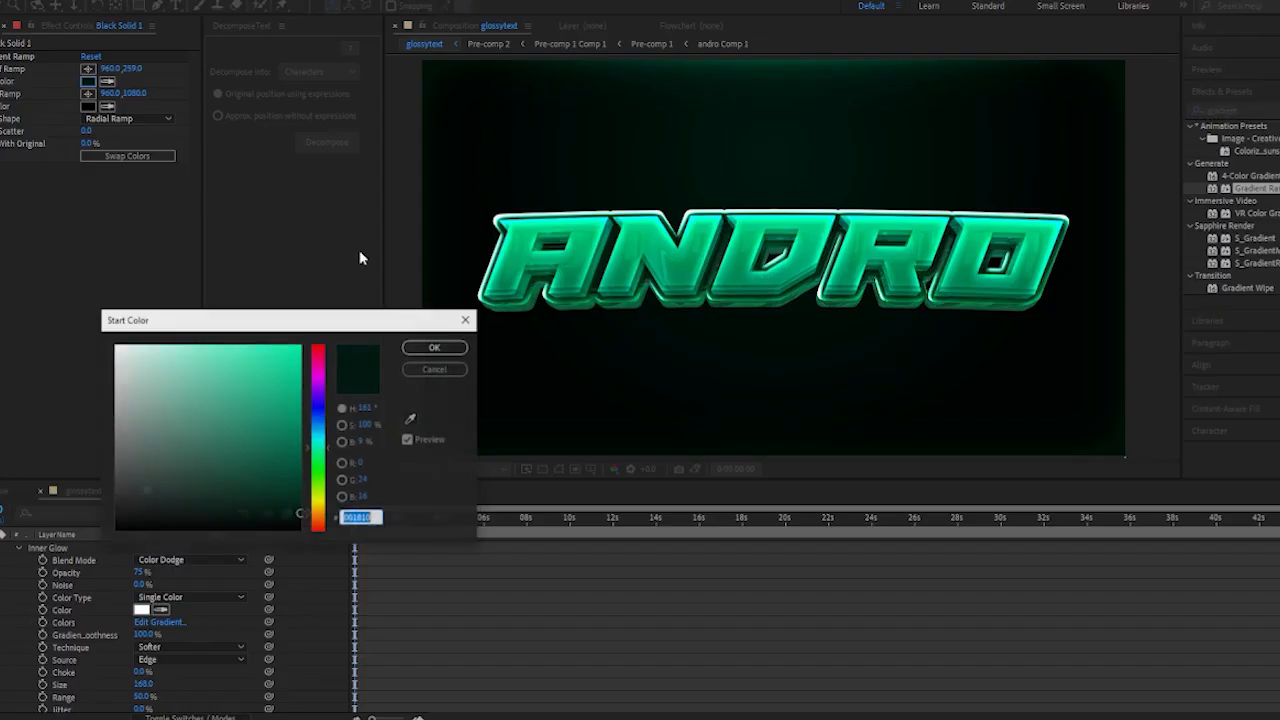
# Brighten the Gradient Ramp's start color to 003121 and collapse the black solid's properties
pyautogui.moveTo(278, 477); pyautogui.dragTo(300, 495)
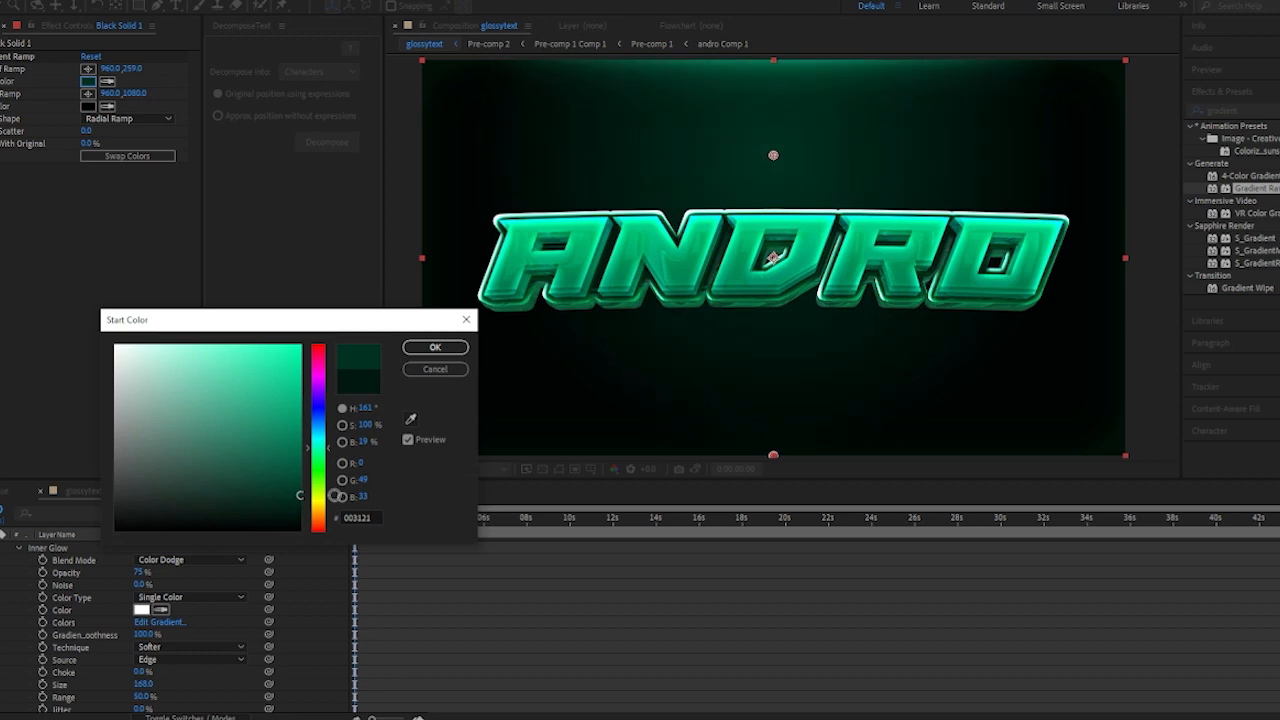
pyautogui.press('Return')
pyautogui.scroll(2, 24, 604)
pyautogui.click(6, 598)
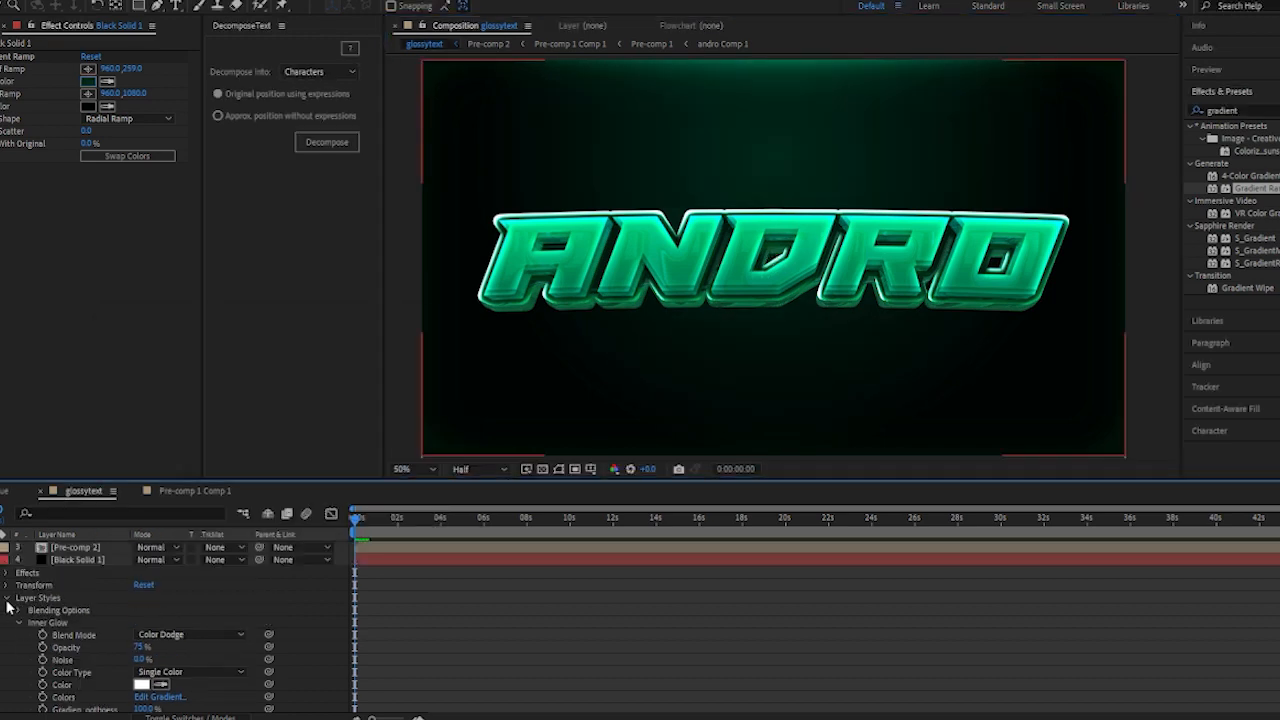
pyautogui.click(1, 585)
pyautogui.click(70, 650)
# Draw a thin vertical rectangle spanning the composition's full height over the letter A, and fill it with white
pyautogui.click(140, 7)
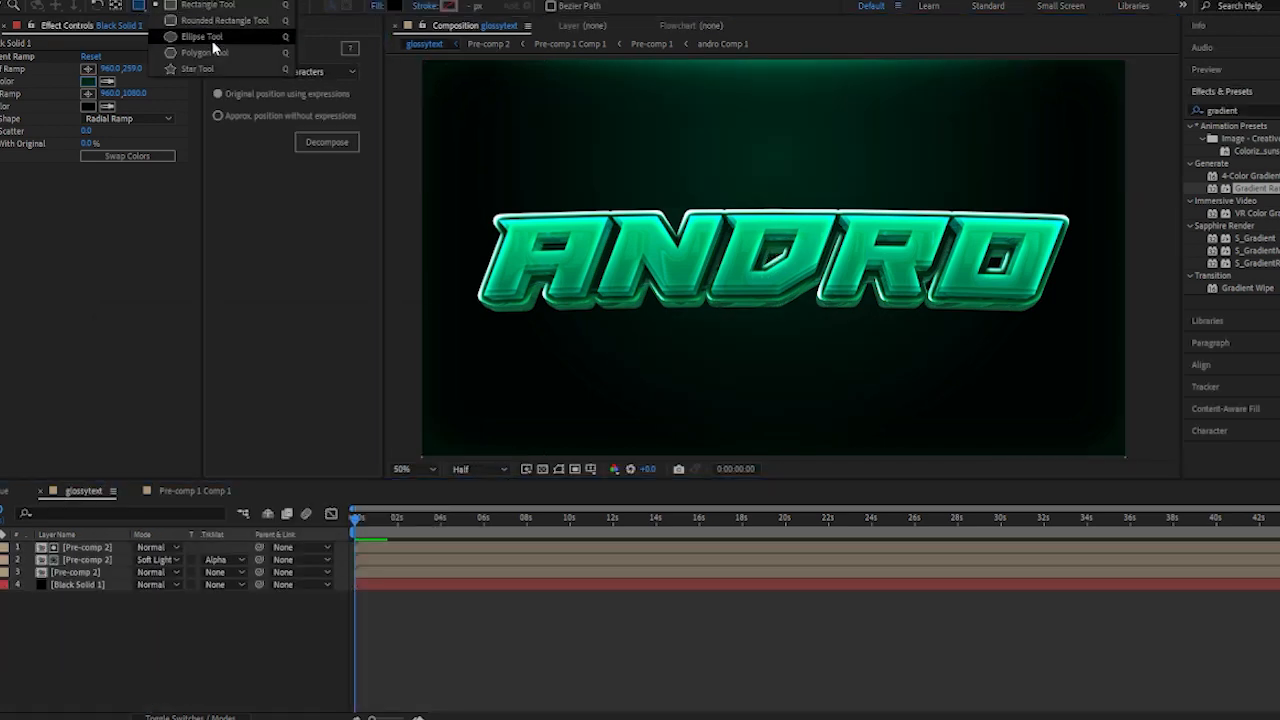
pyautogui.click(190, 68)
pyautogui.moveTo(515, 58); pyautogui.dragTo(525, 455)
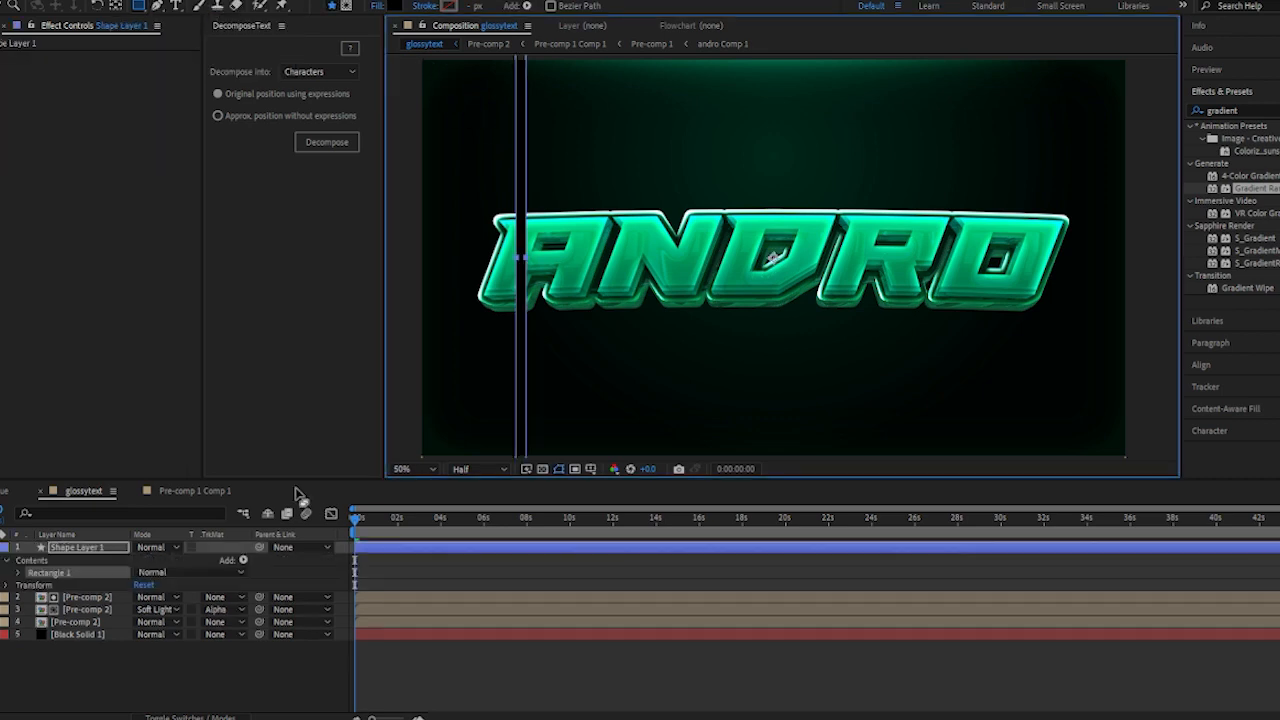
pyautogui.click(394, 8)
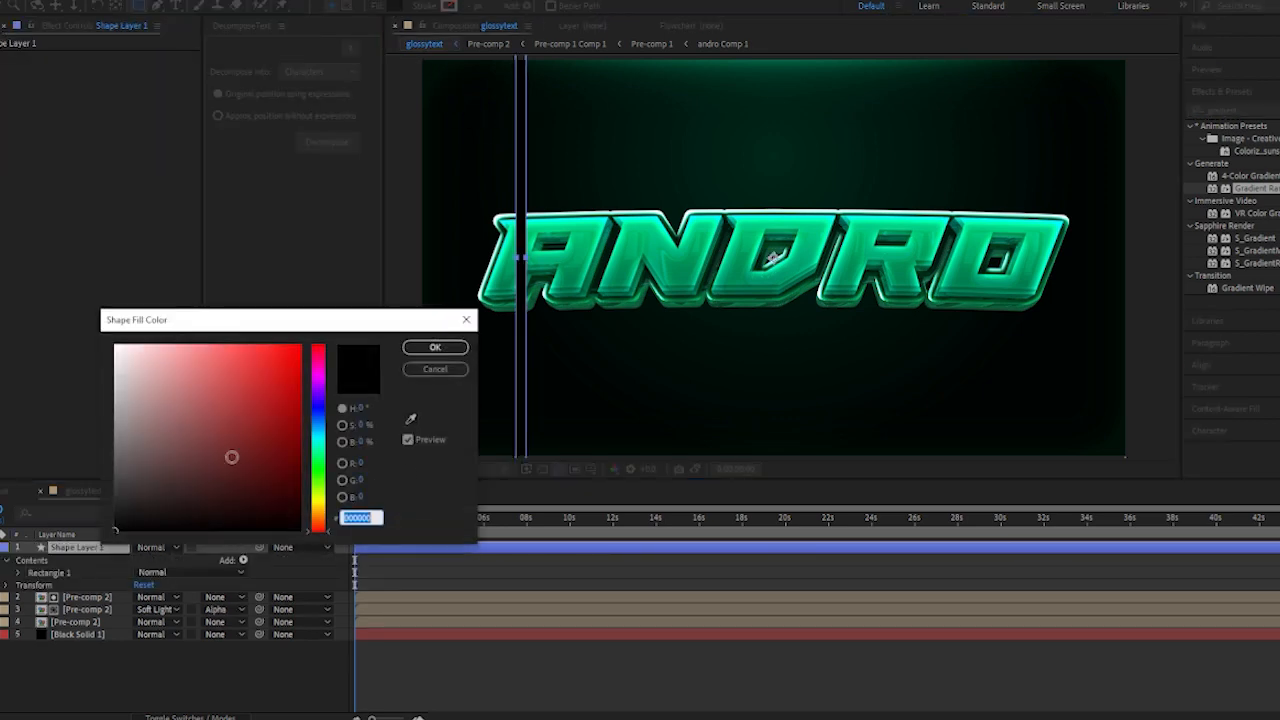
pyautogui.moveTo(231, 457); pyautogui.dragTo(113, 343)
pyautogui.click(434, 347)
# Add a Repeater to the thin rectangle's shape layer
pyautogui.click(6, 560)
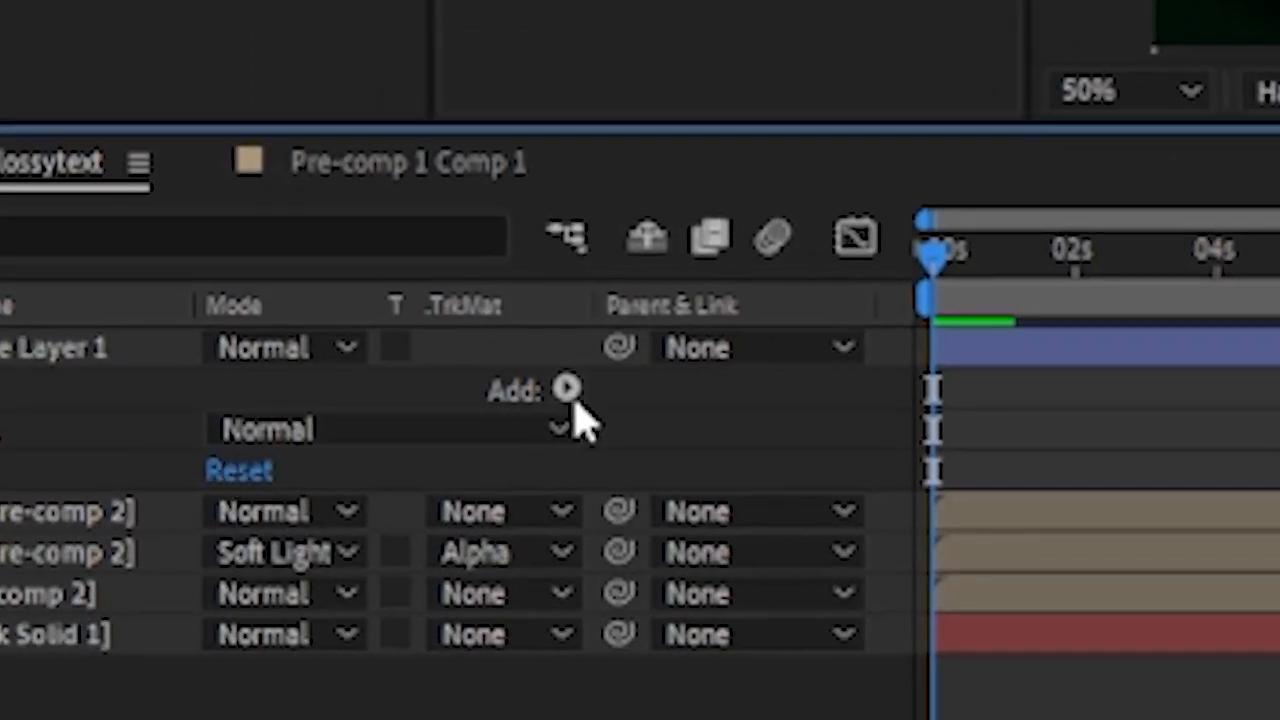
pyautogui.click(332, 512)
pyautogui.click(645, 428)
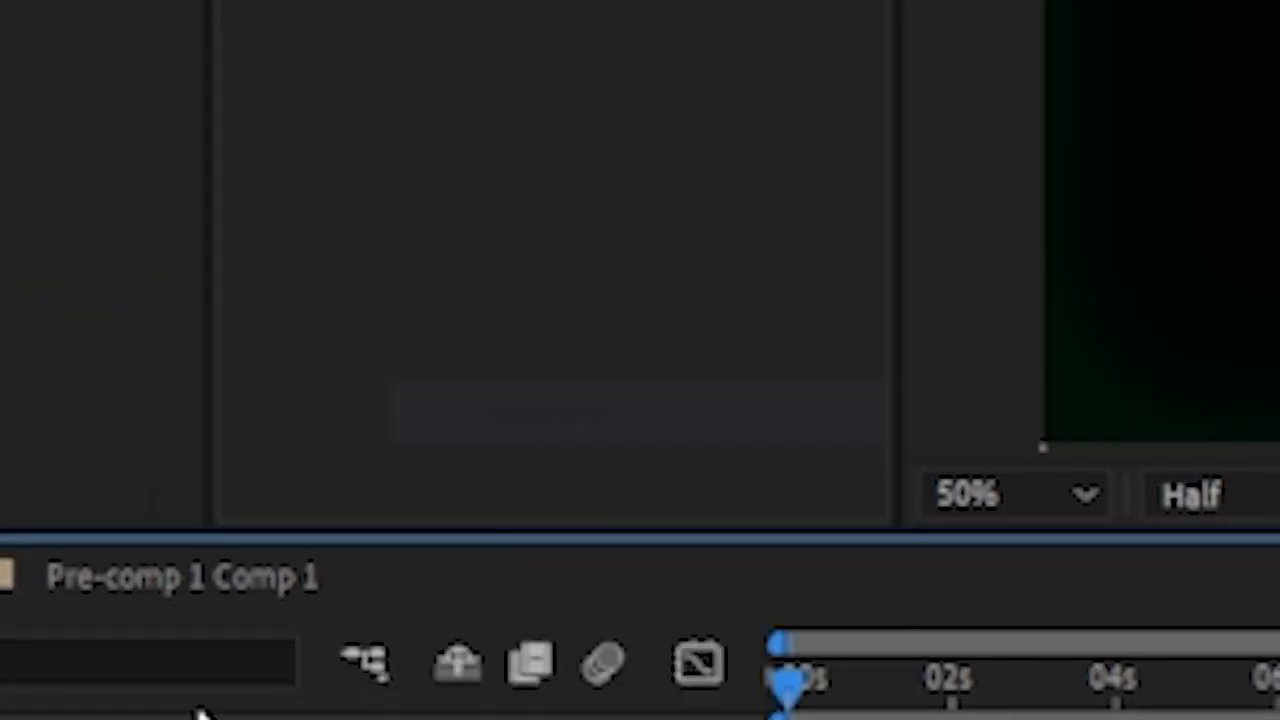
# Set the Repeater to 76 copies with an offset of -10 so the stripes span the full composition
pyautogui.moveTo(140, 596)
pyautogui.mouseDown()
pyautogui.moveTo(185, 596)
pyautogui.moveTo(138, 612)
pyautogui.mouseUp()
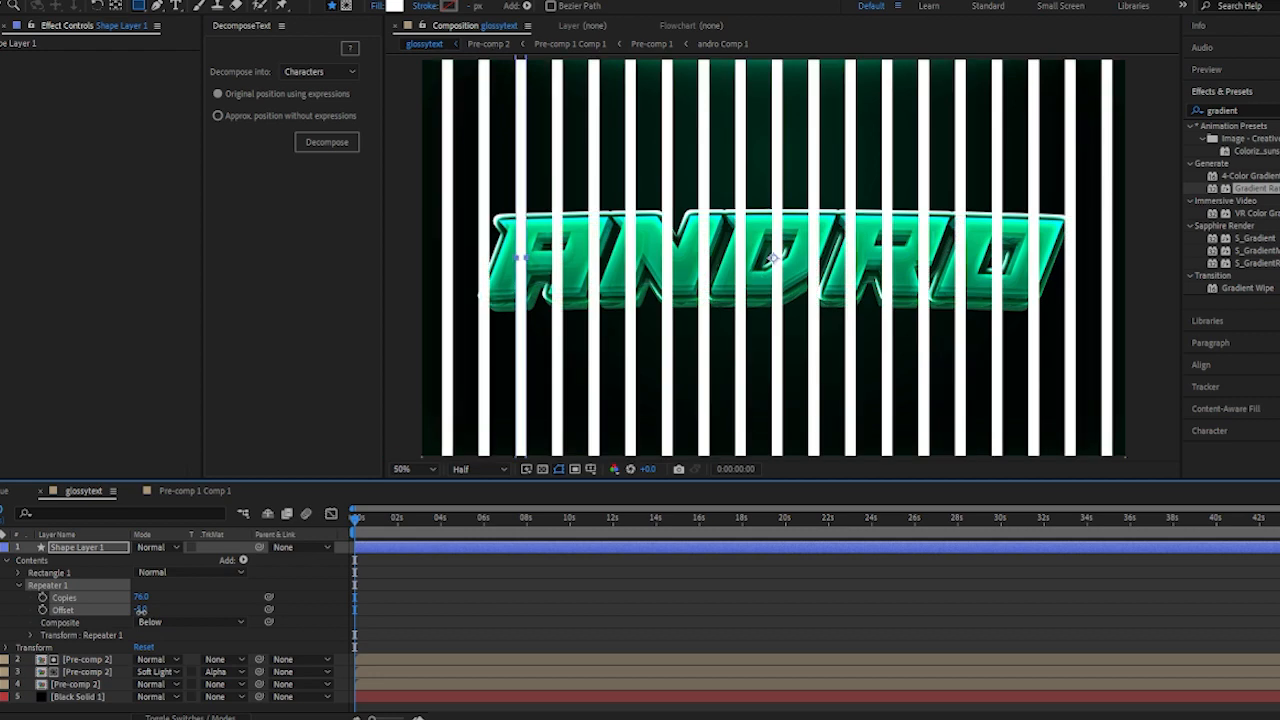
pyautogui.scroll(-2, 638, 290)
pyautogui.scroll(2, 622, 300)
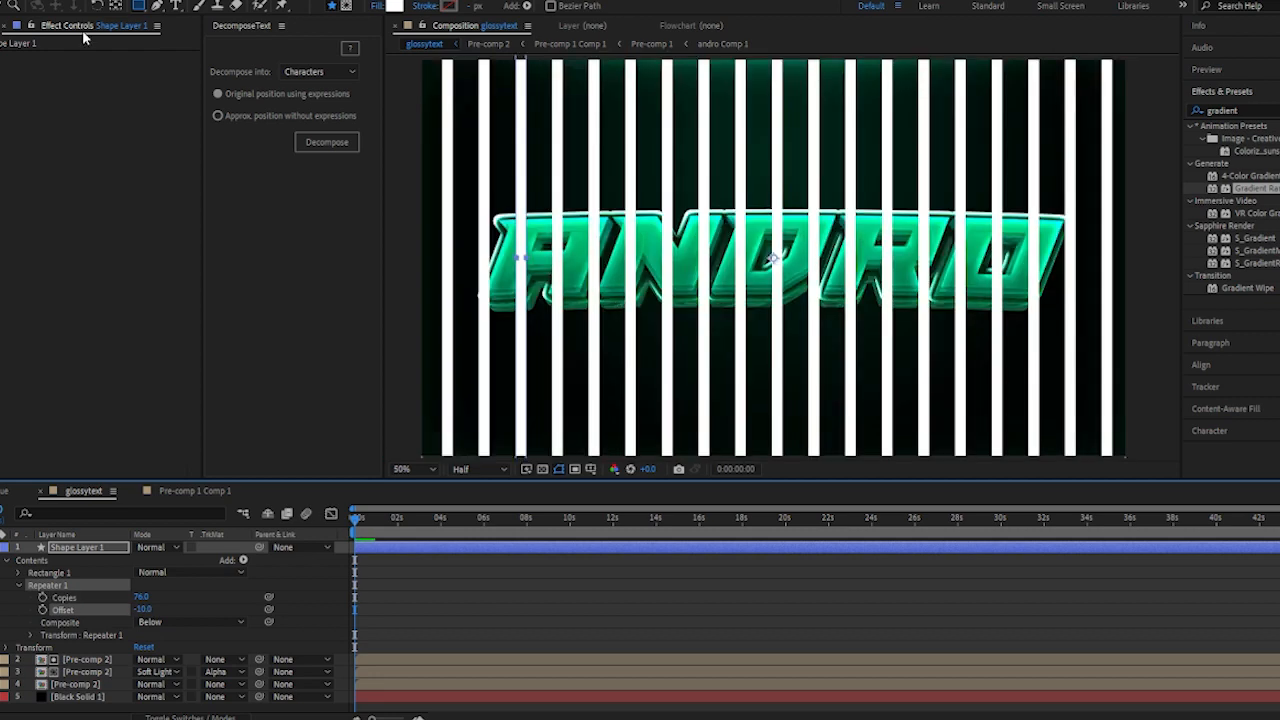
# Apply Wave Warp to the stripe shape layer with wave height 123, wave width 291 and direction 10°
pyautogui.doubleClick(1256, 108)
pyautogui.write('wave wa')
pyautogui.moveTo(1240, 138); pyautogui.dragTo(115, 121)
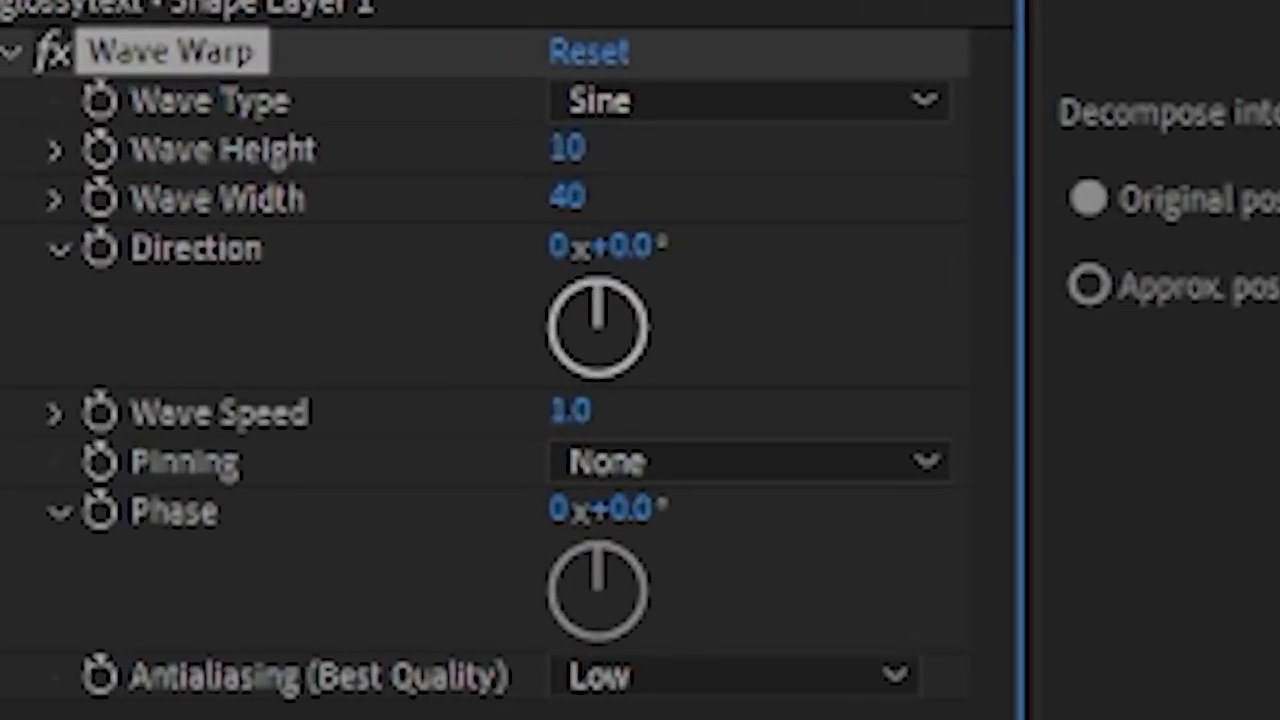
pyautogui.moveTo(567, 149); pyautogui.dragTo(1270, 149)
pyautogui.moveTo(560, 200); pyautogui.dragTo(632, 92)
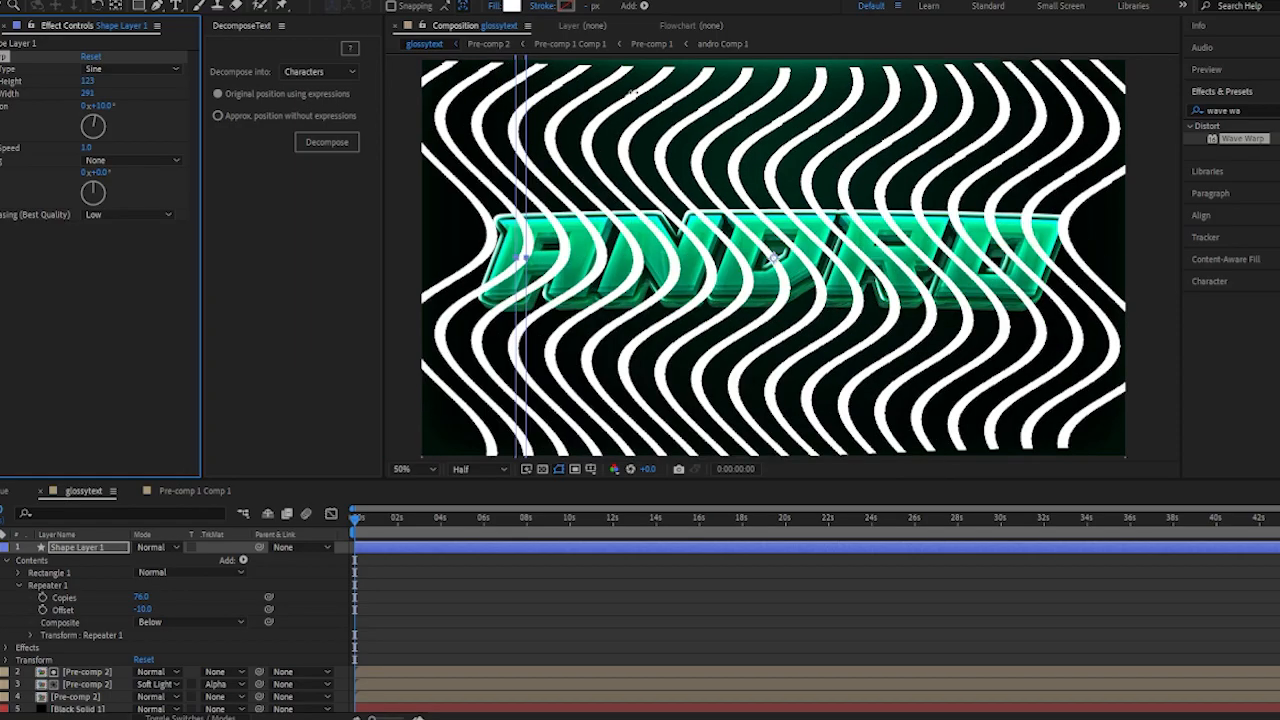
# Add a Warp effect to the stripes, try the Twist style, and settle on the Flag style with a bend of 43
pyautogui.click(1250, 110)
pyautogui.write('warp')
pyautogui.doubleClick(1233, 240)
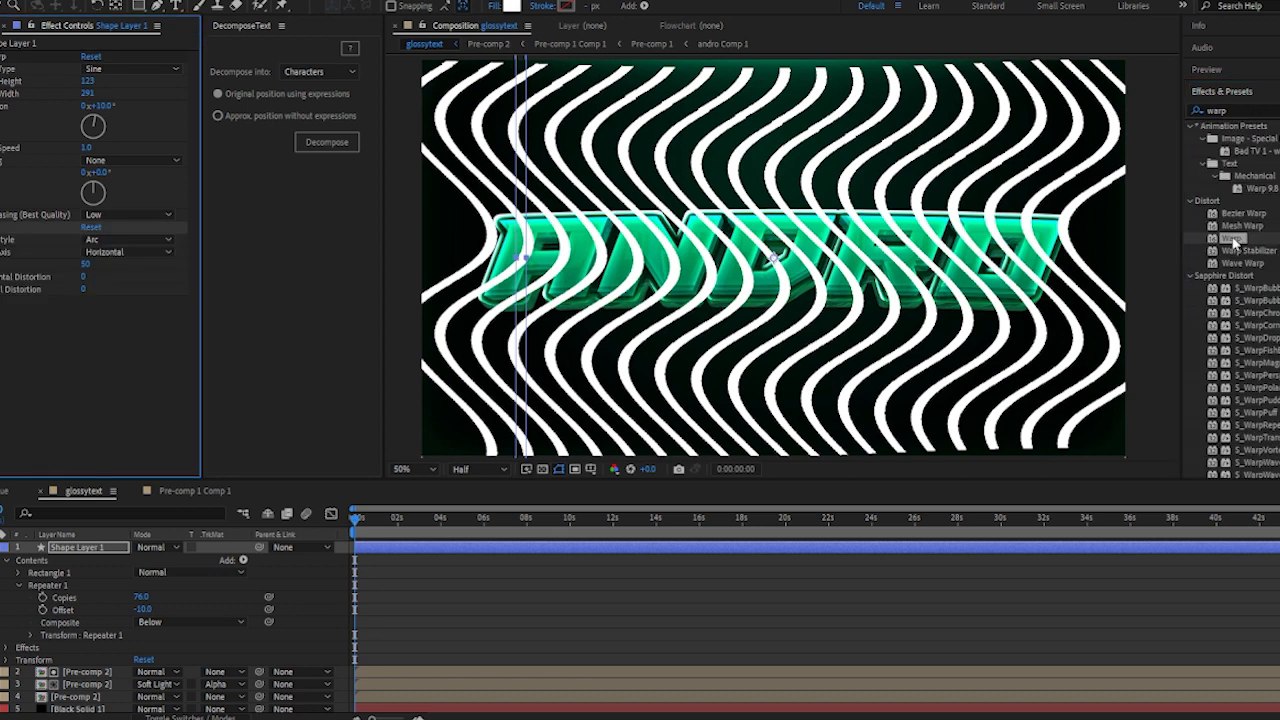
pyautogui.click(130, 240)
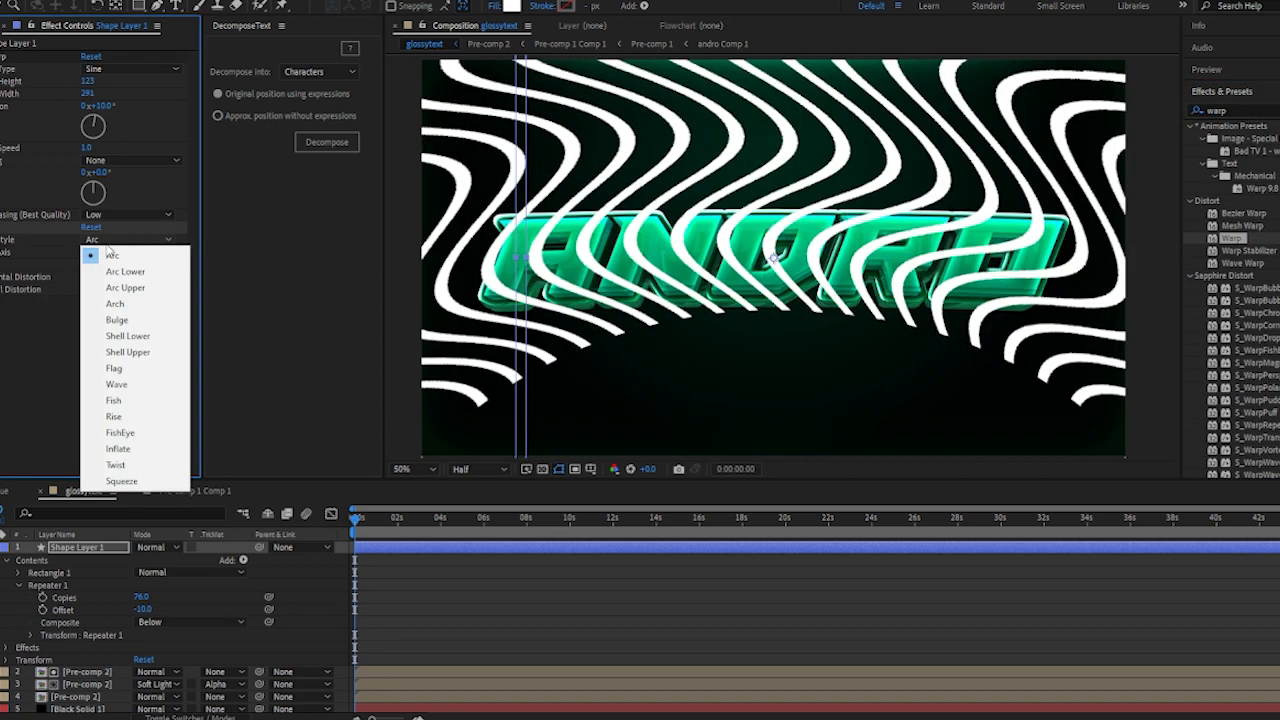
pyautogui.click(143, 466)
pyautogui.click(130, 240)
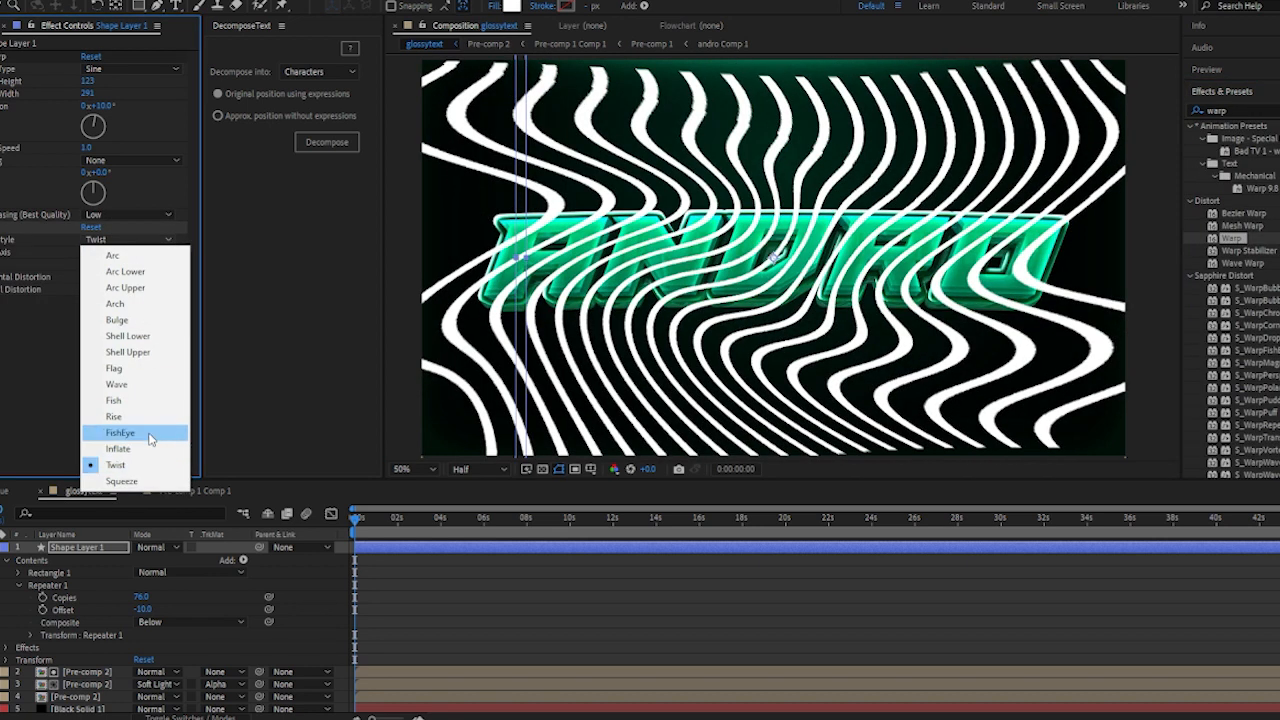
pyautogui.click(100, 401)
pyautogui.moveTo(86, 265); pyautogui.dragTo(129, 268)
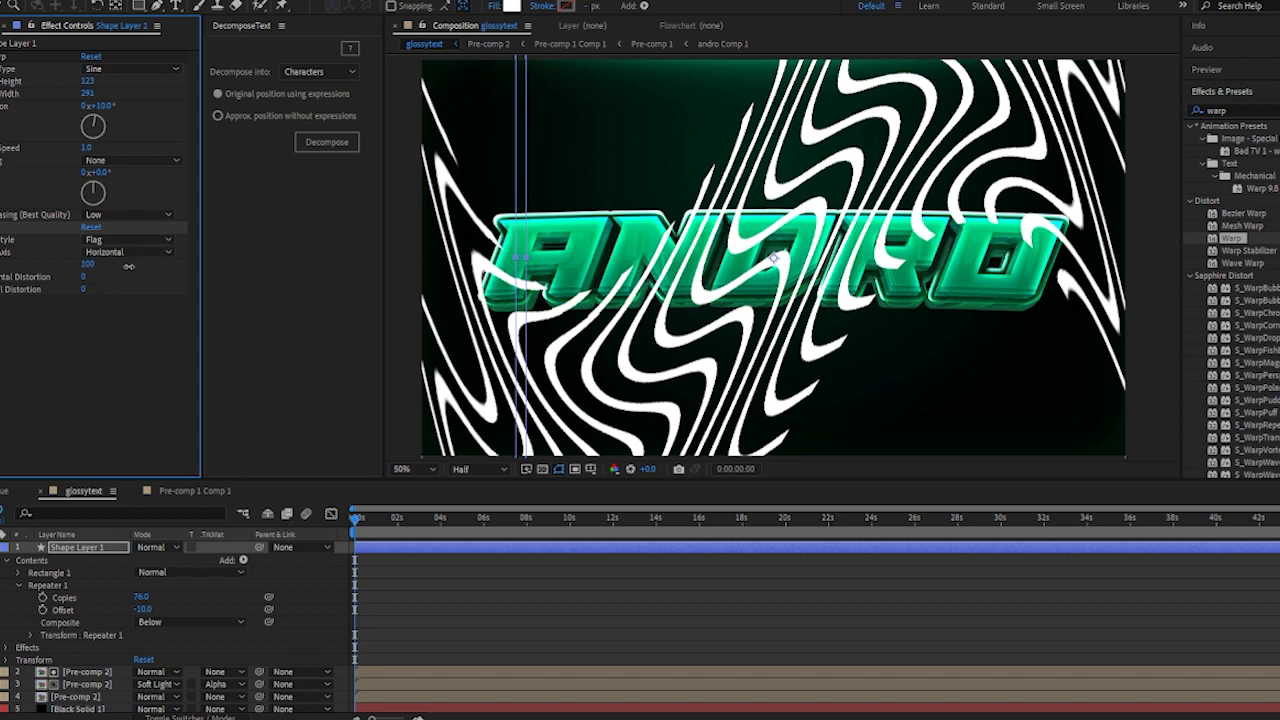
# Move the stripe shape layer beneath the three Pre-comp 2 layers and pre-compose it
pyautogui.click(2, 547)
pyautogui.moveTo(70, 550); pyautogui.dragTo(80, 586)
pyautogui.press('s')
pyautogui.rightClick(103, 588)
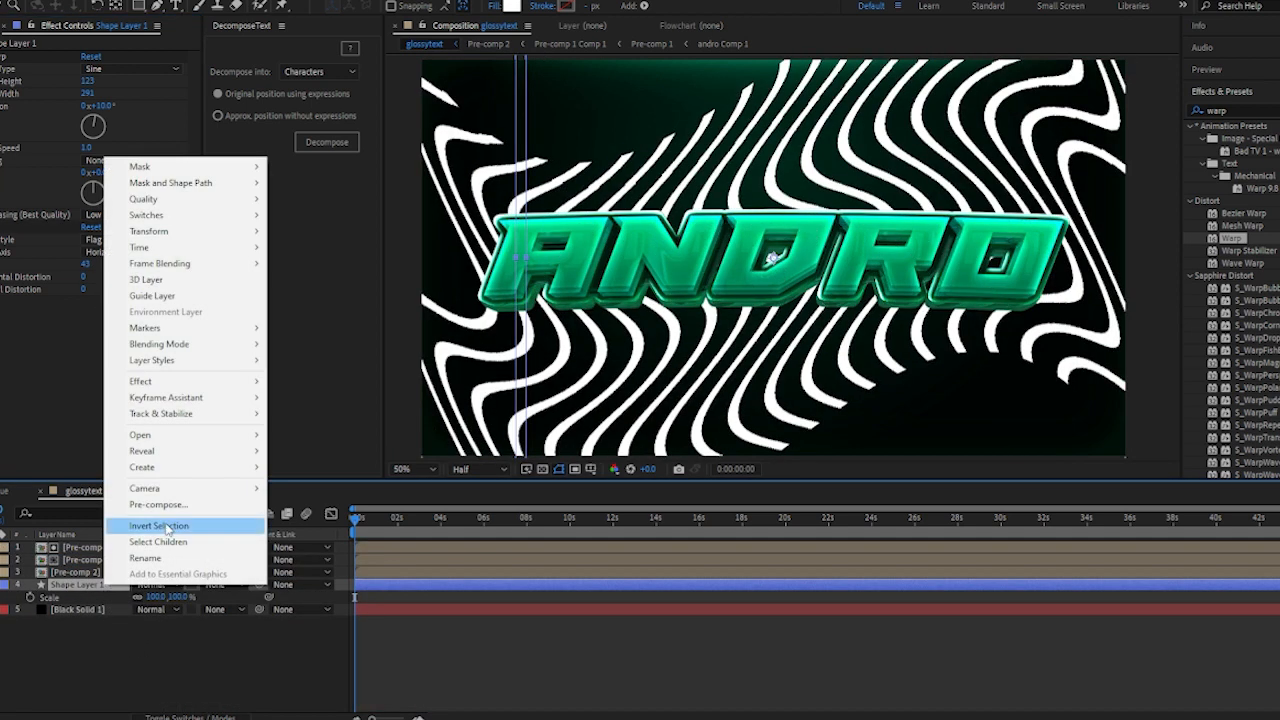
pyautogui.click(158, 504)
pyautogui.click(680, 447)
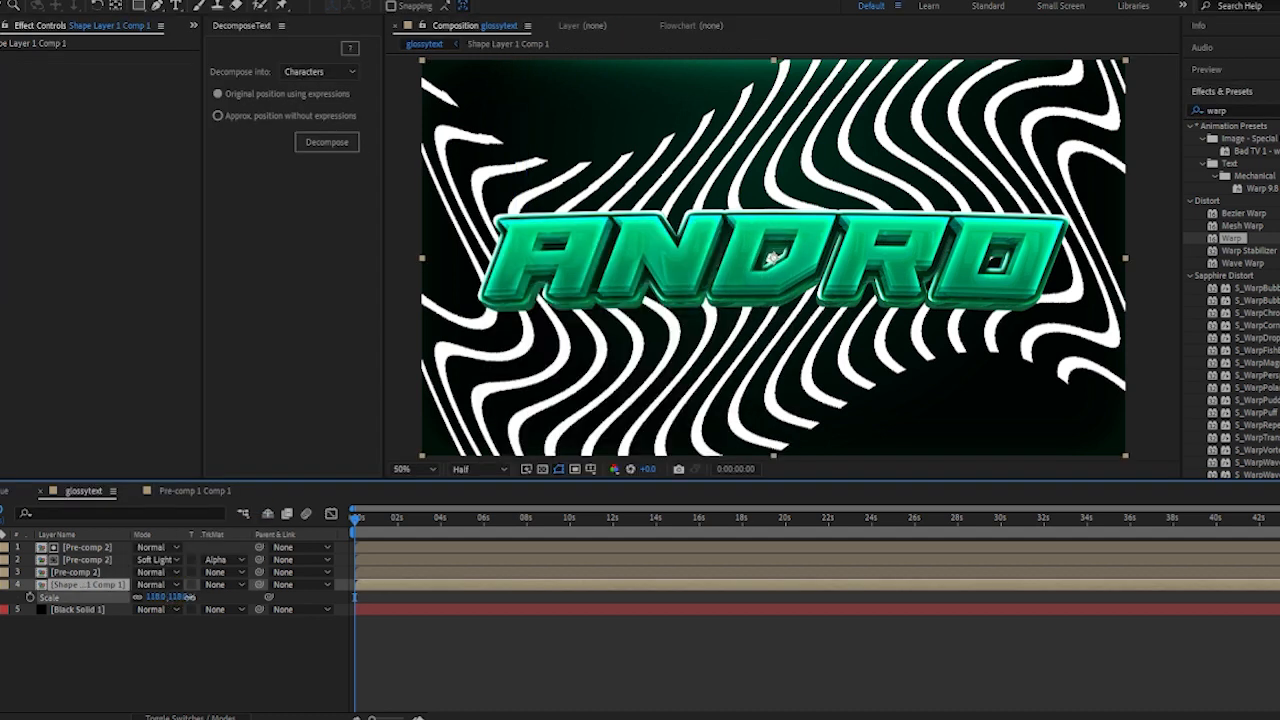
# Scale the pre-composed stripes to 207% and set their blending mode to Overlay
pyautogui.moveTo(188, 596); pyautogui.dragTo(250, 597)
pyautogui.click(158, 584)
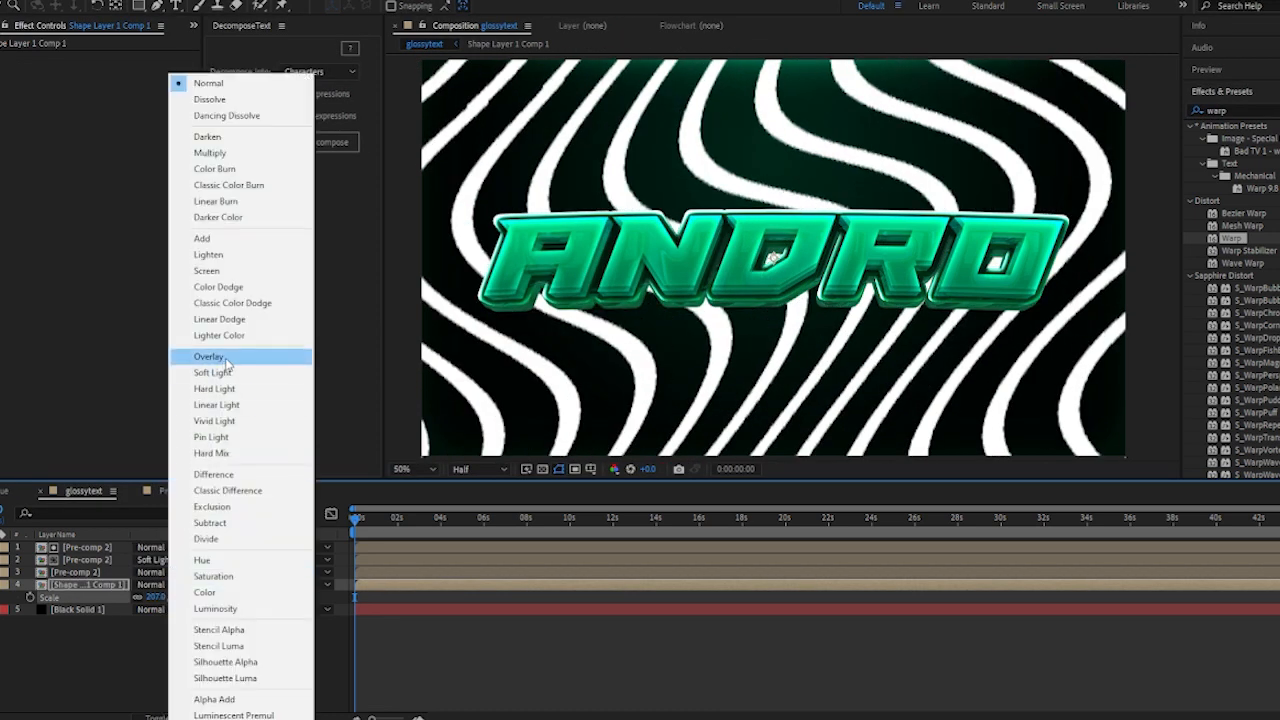
pyautogui.click(227, 364)
# Apply Gaussian Blur to the pre-composed stripes with a blurriness of 42
pyautogui.moveTo(1262, 112); pyautogui.dragTo(1143, 113)
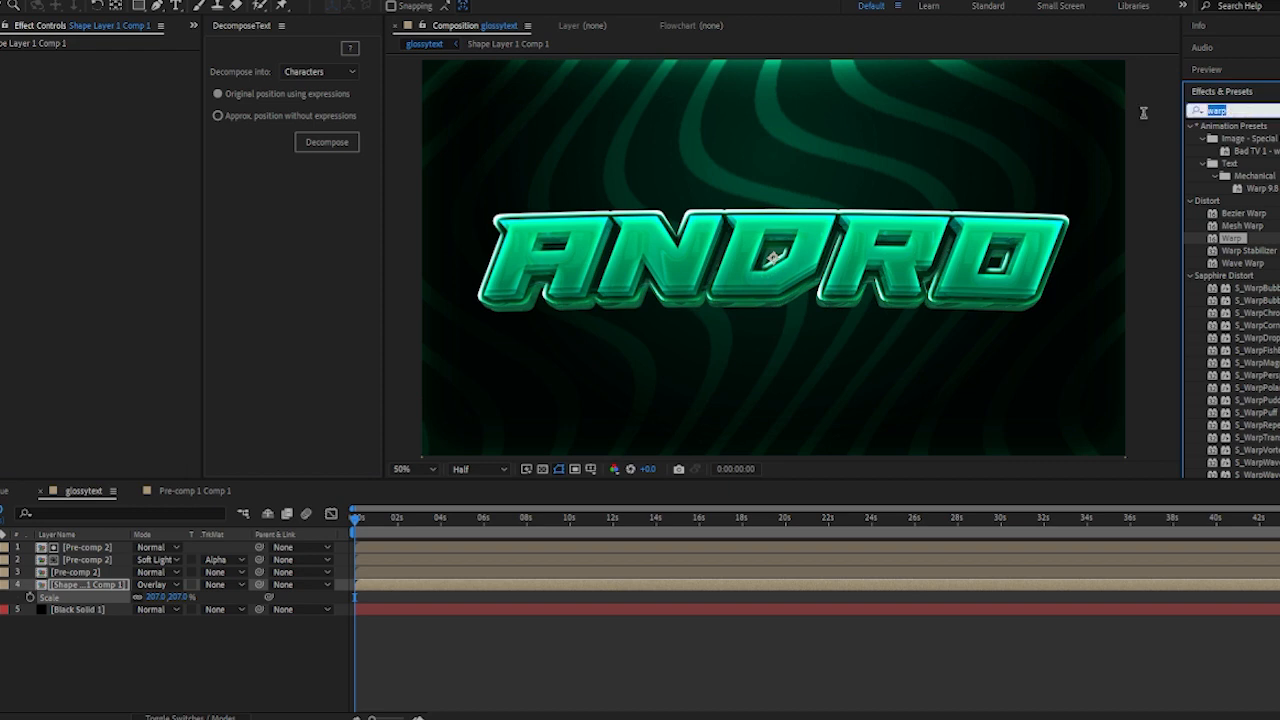
pyautogui.write('gauss')
pyautogui.doubleClick(1240, 138)
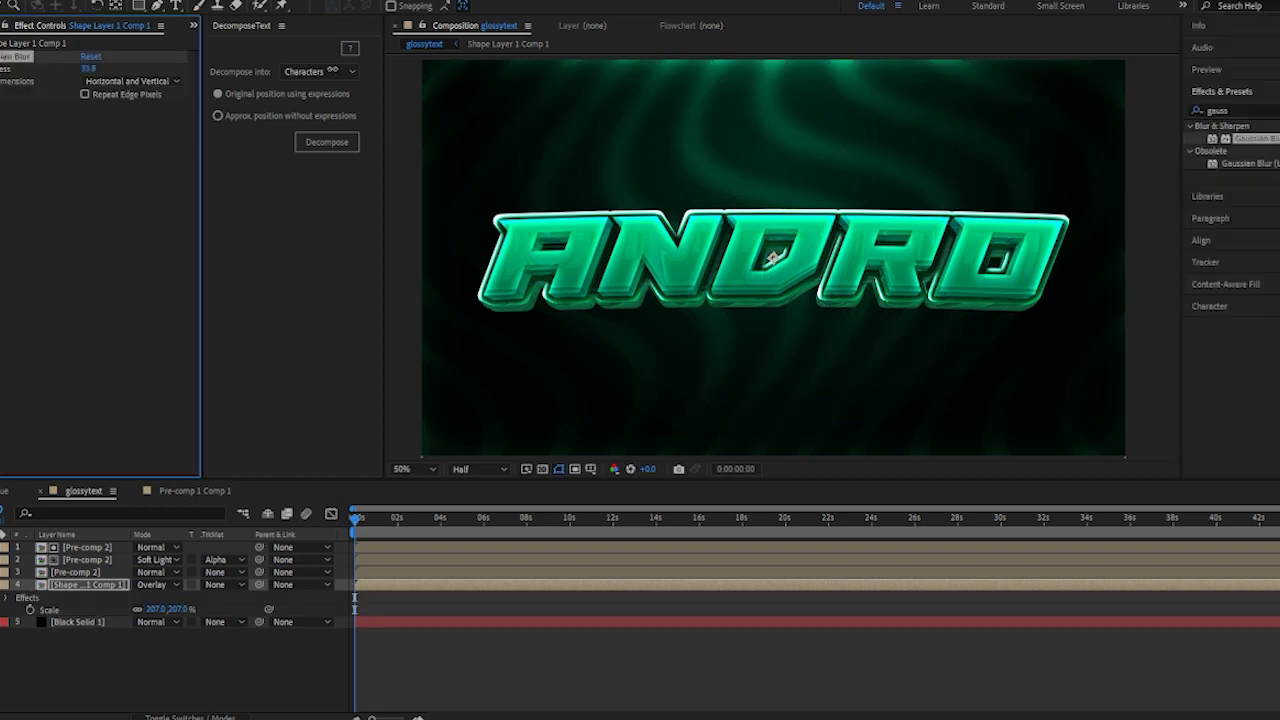
pyautogui.moveTo(591, 79); pyautogui.dragTo(448, 86)
# Compare the composition with the blurred stripe layer hidden and shown, leaving the layer visible
pyautogui.scroll(-4, 800, 300)
pyautogui.click(981, 369)
pyautogui.scroll(2, 737, 264)
pyautogui.scroll(2, 737, 264)
pyautogui.moveTo(687, 319); pyautogui.dragTo(793, 323)
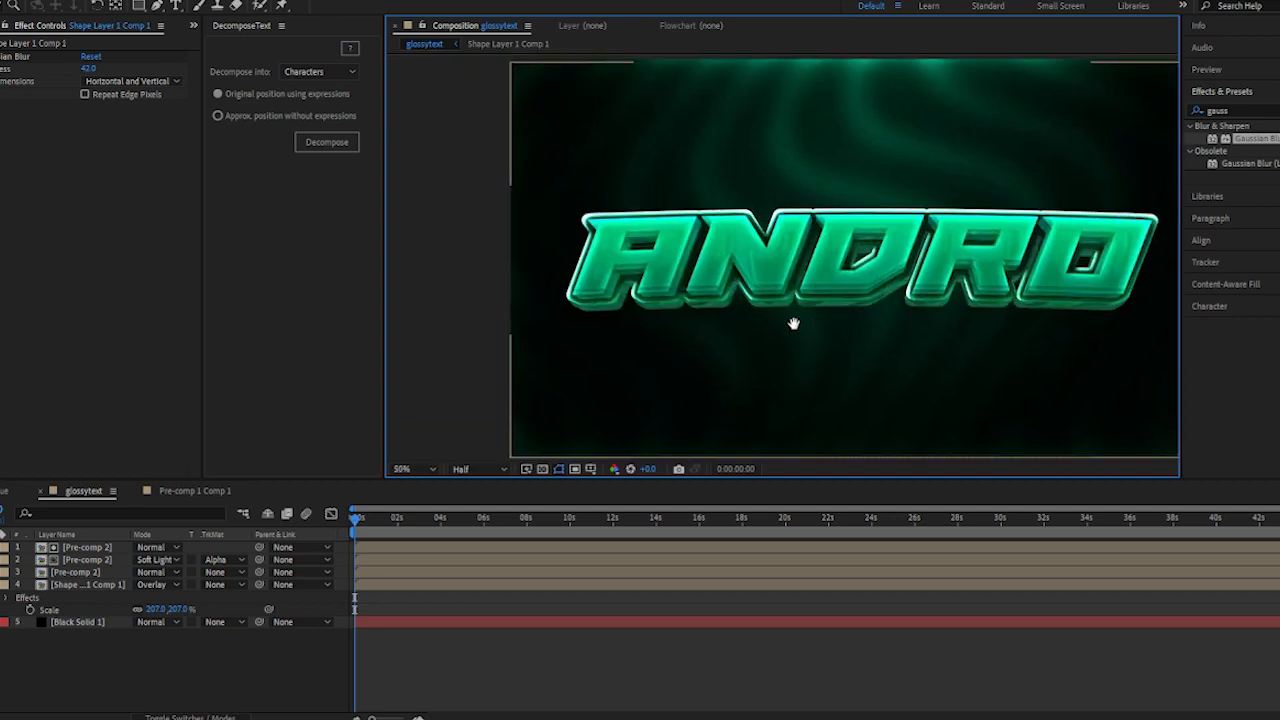
pyautogui.click(0, 585)
pyautogui.click(0, 585)
pyautogui.click(0, 585)
pyautogui.scroll(-2, 776, 374)
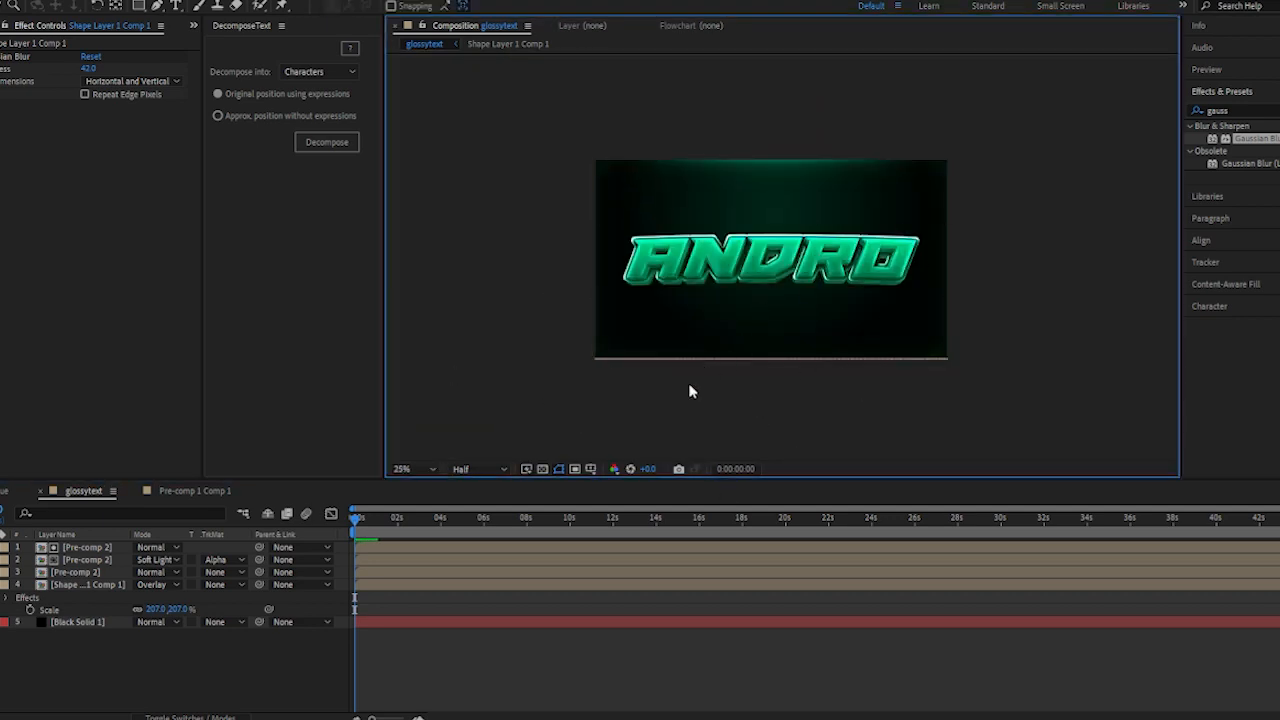
pyautogui.scroll(2, 789, 346)
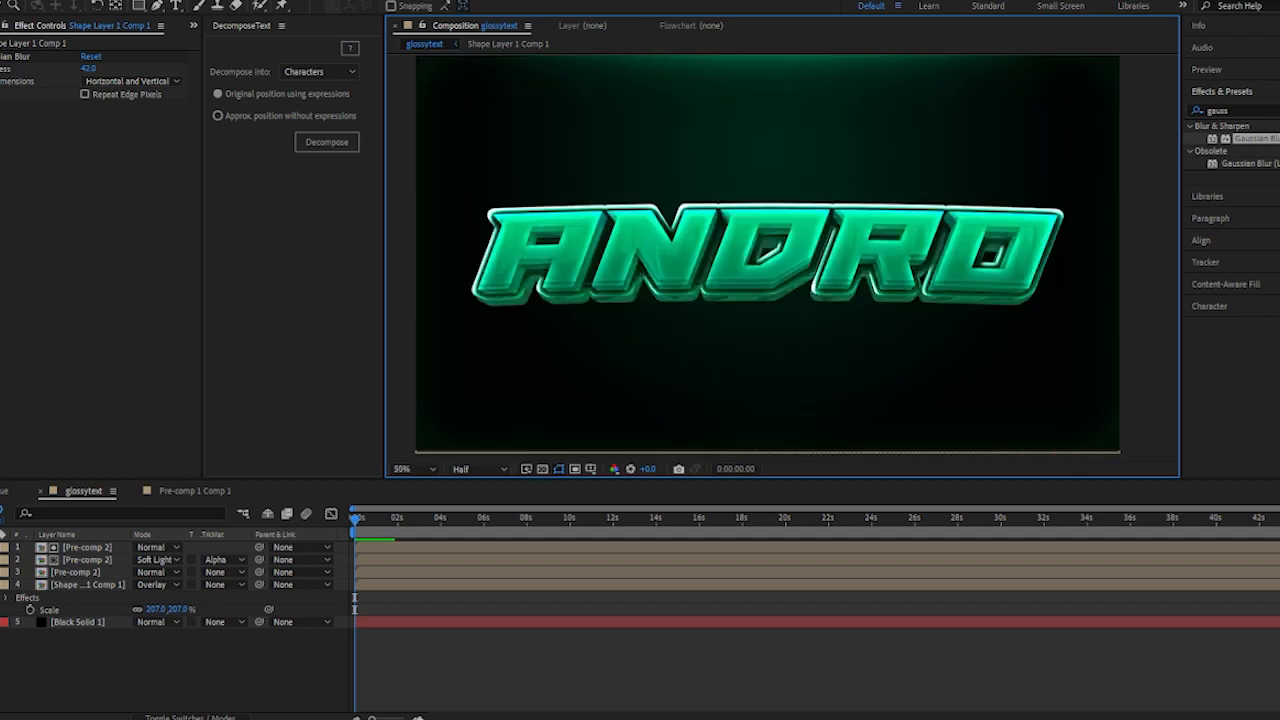
pyautogui.click(0, 585)
pyautogui.click(650, 295)
# Duplicate the text's Pre-comp 3 layer and set the lower copy to Soft Light at 10% opacity
pyautogui.scroll(-2, 1071, 323)
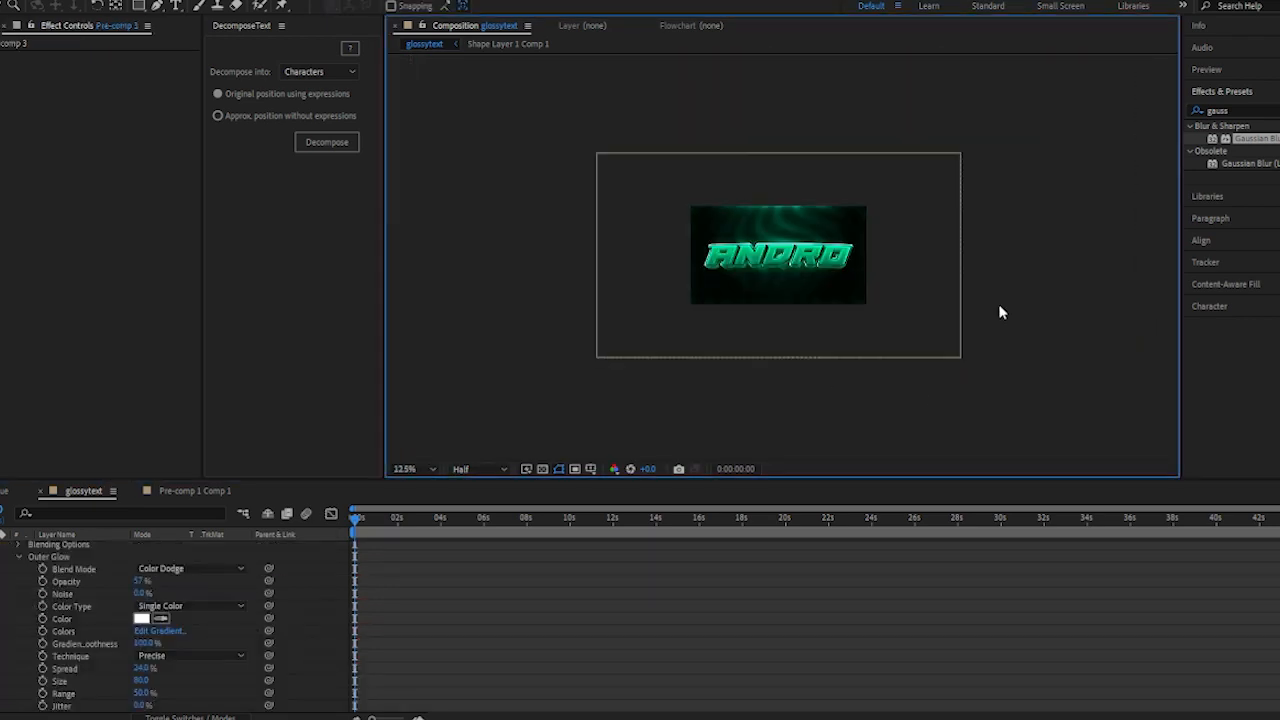
pyautogui.scroll(2, 975, 310)
pyautogui.scroll(2, 83, 597)
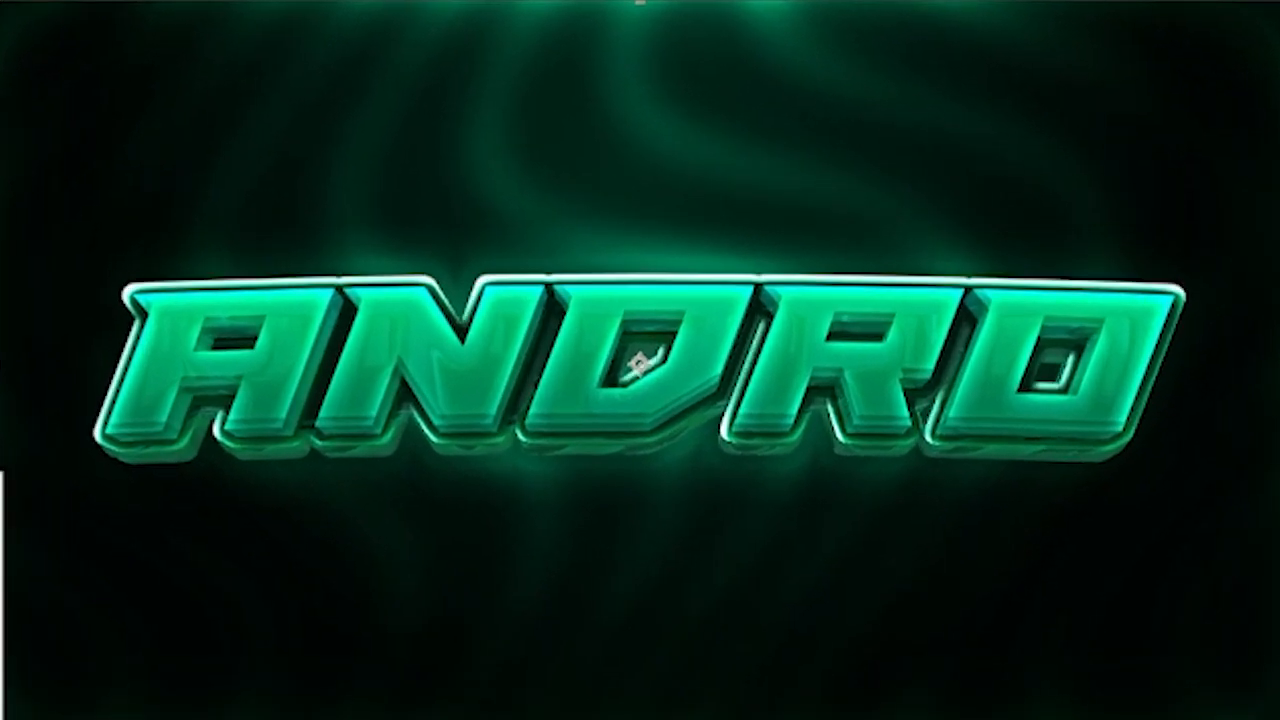
pyautogui.click(27, 540)
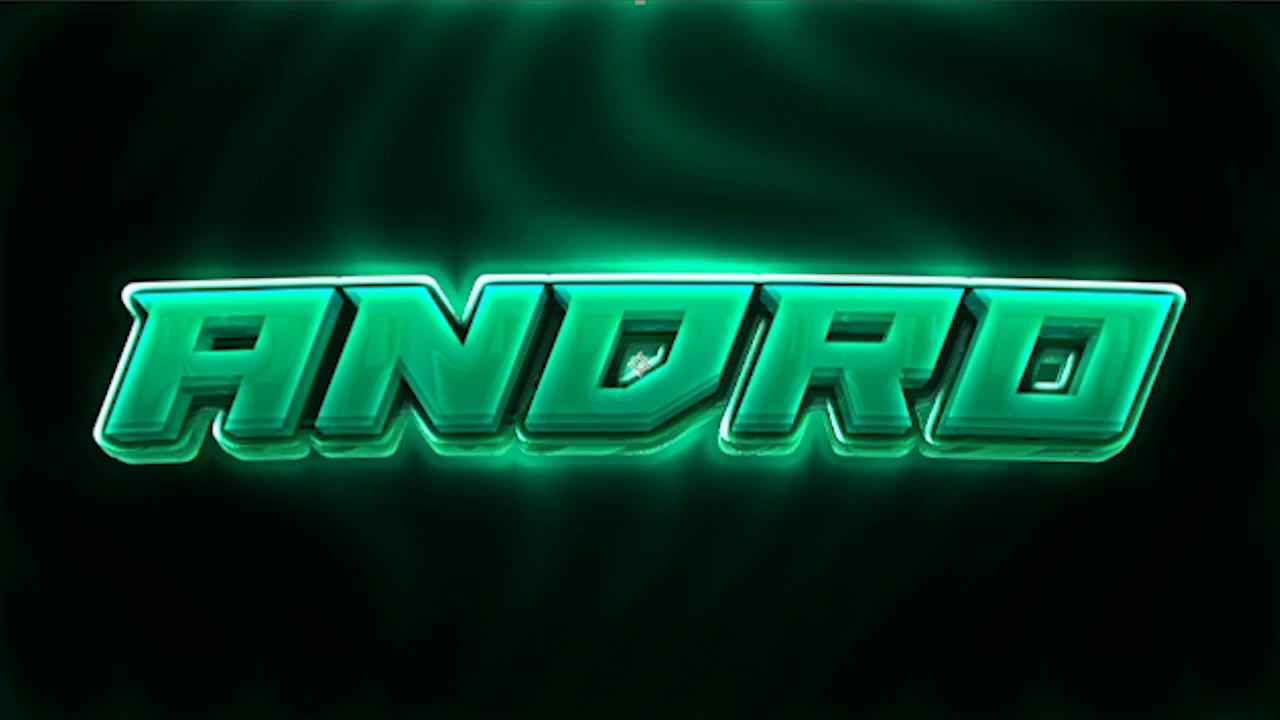
pyautogui.scroll(-3, 777, 454)
pyautogui.scroll(3, 777, 454)
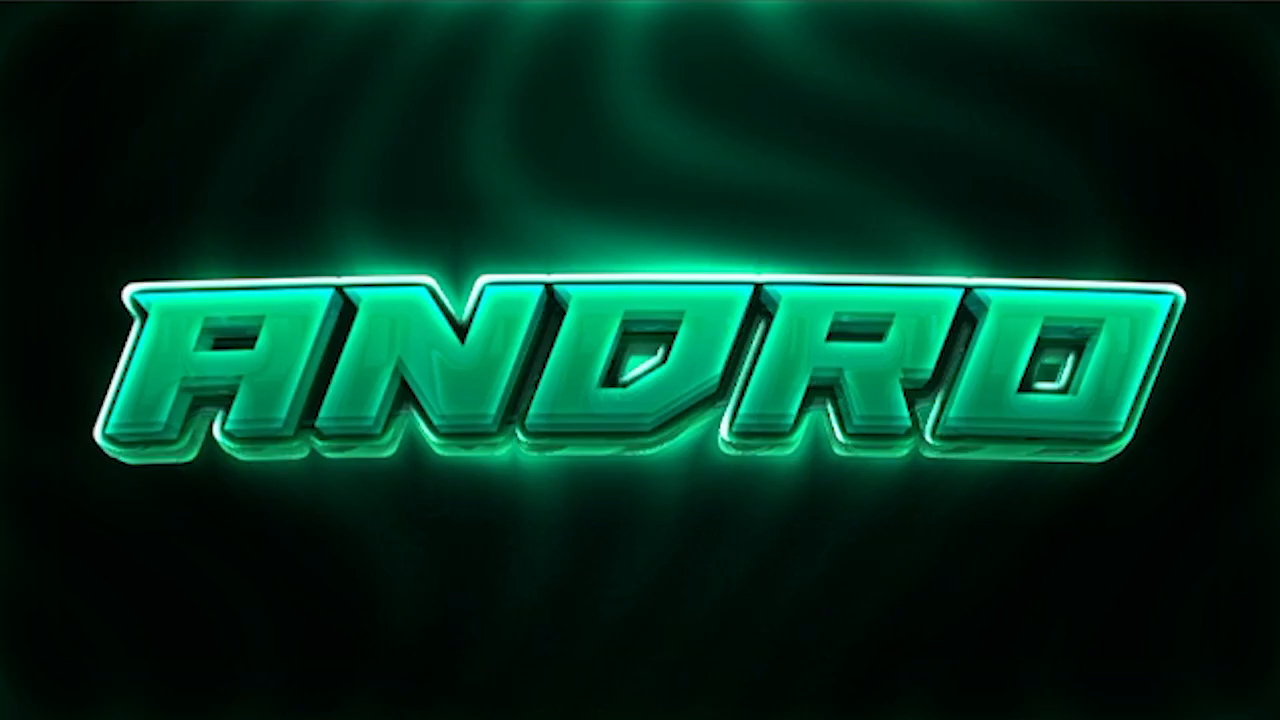
pyautogui.hotkey('ctrl', 'd')
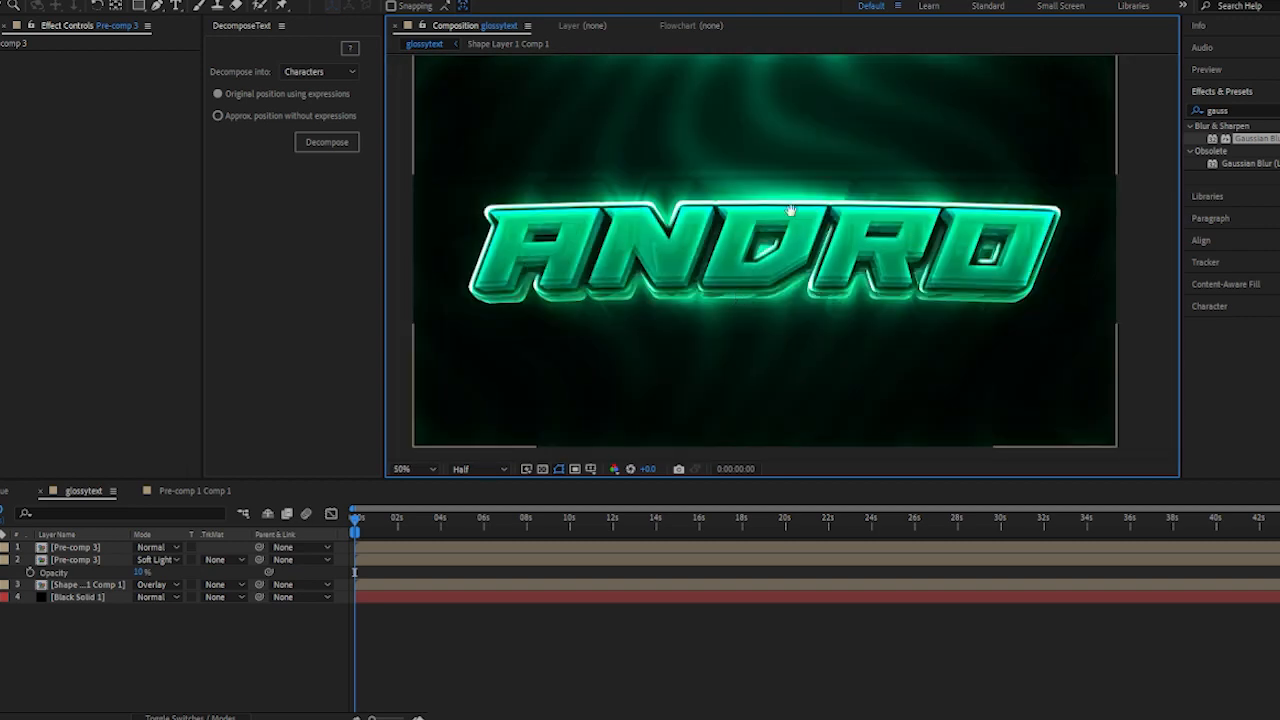
# Examine the glowing ANDRO text against the blurred stripe background, up close and at full-frame view
pyautogui.moveTo(790, 210); pyautogui.dragTo(787, 246)
pyautogui.scroll(2, 785, 256)
pyautogui.scroll(-2, 840, 244)
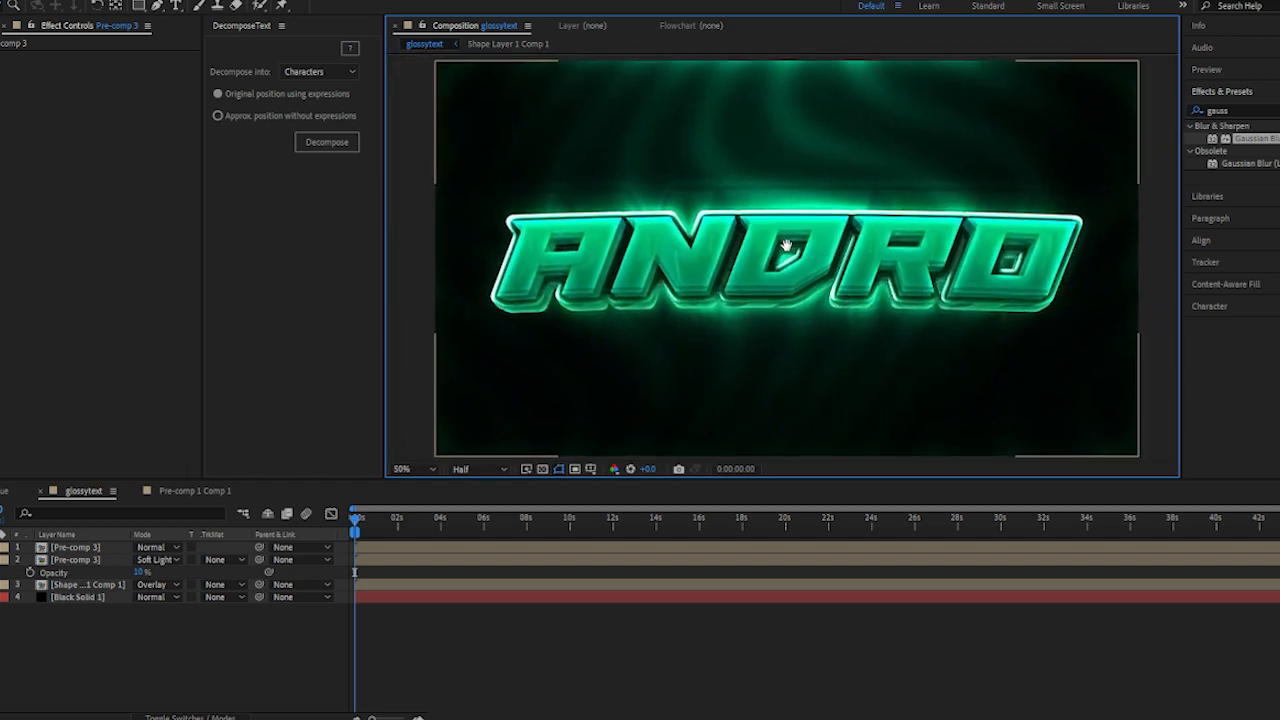
pyautogui.click(266, 684)
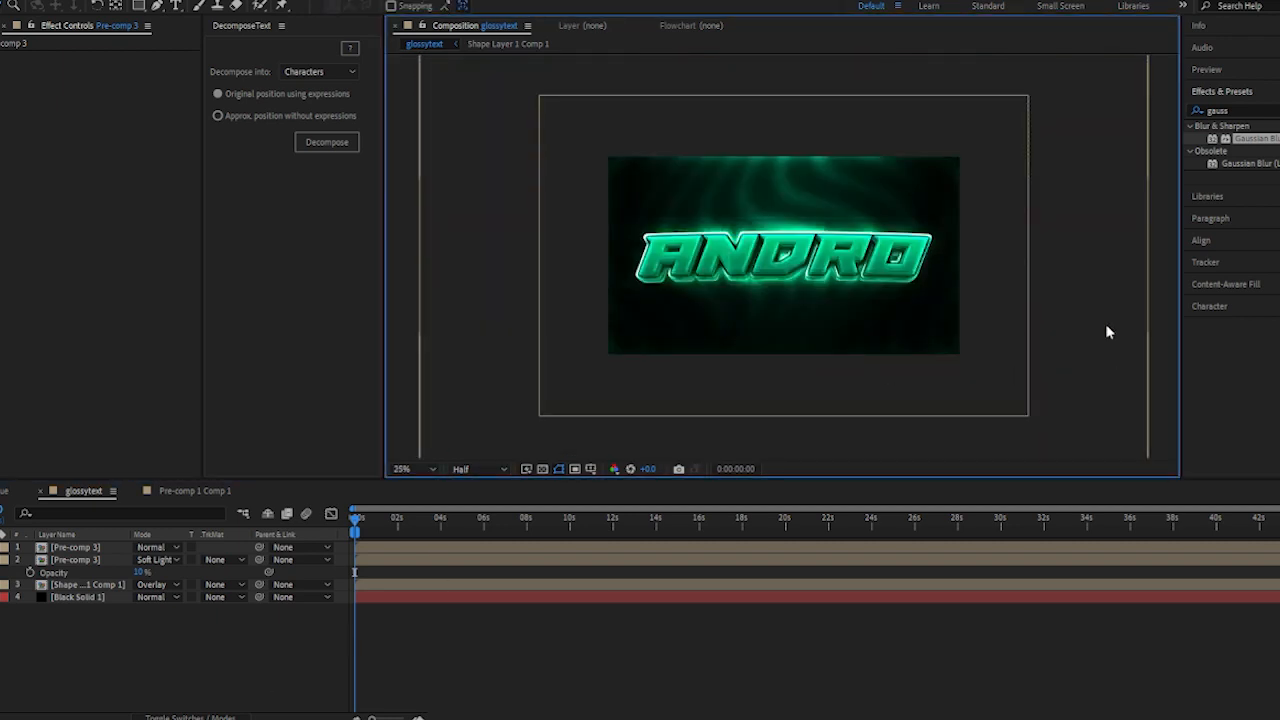
pyautogui.click(878, 351)
pyautogui.press('.')
pyautogui.click(136, 679)
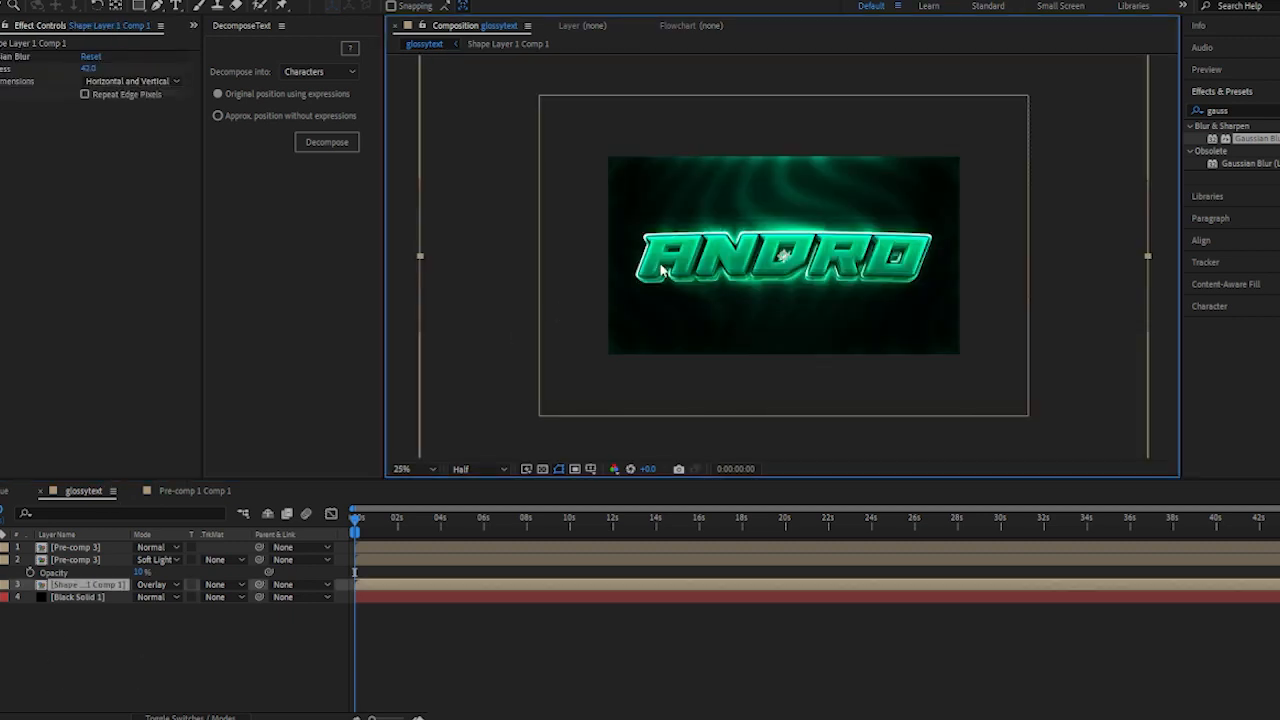
pyautogui.scroll(2, 591, 325)
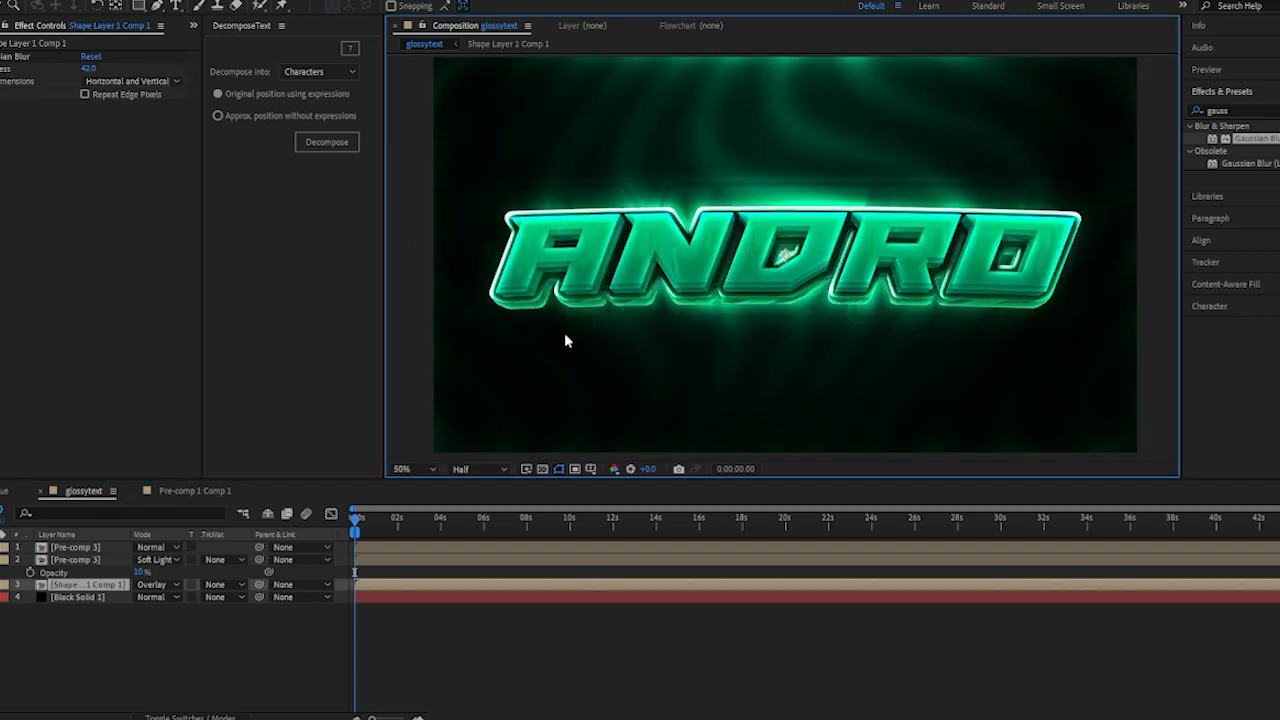
pyautogui.click(266, 663)
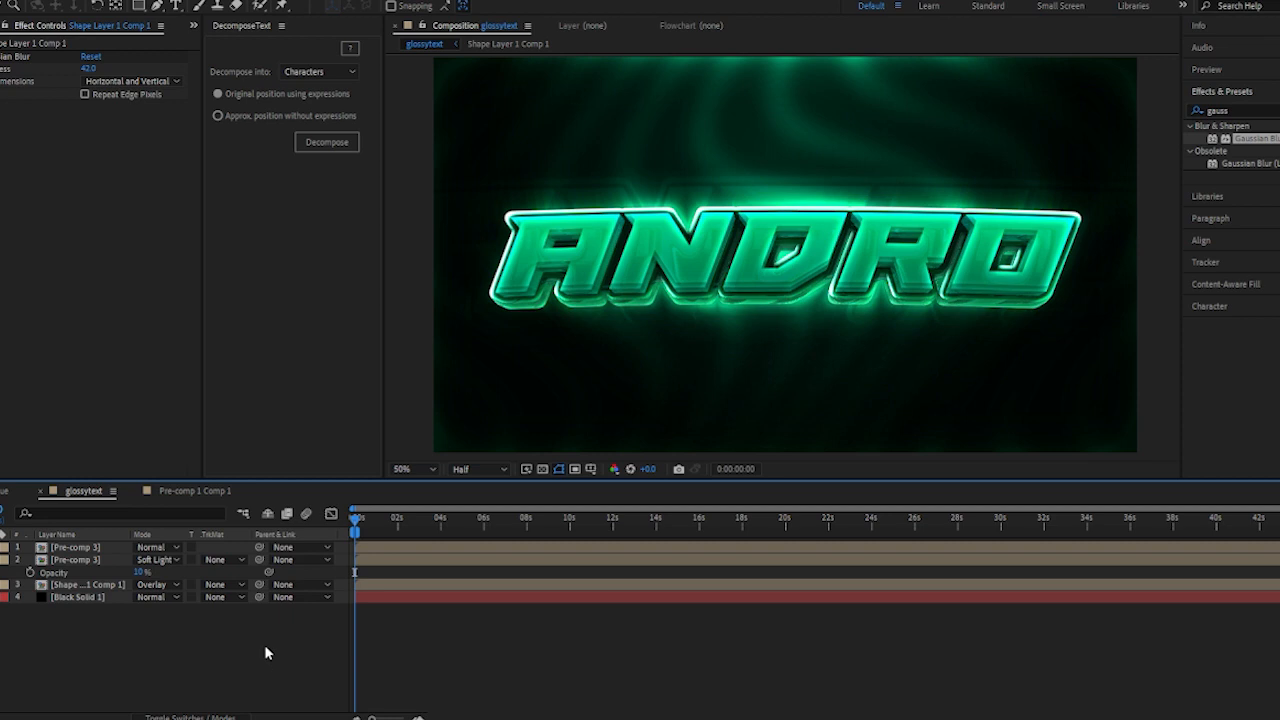